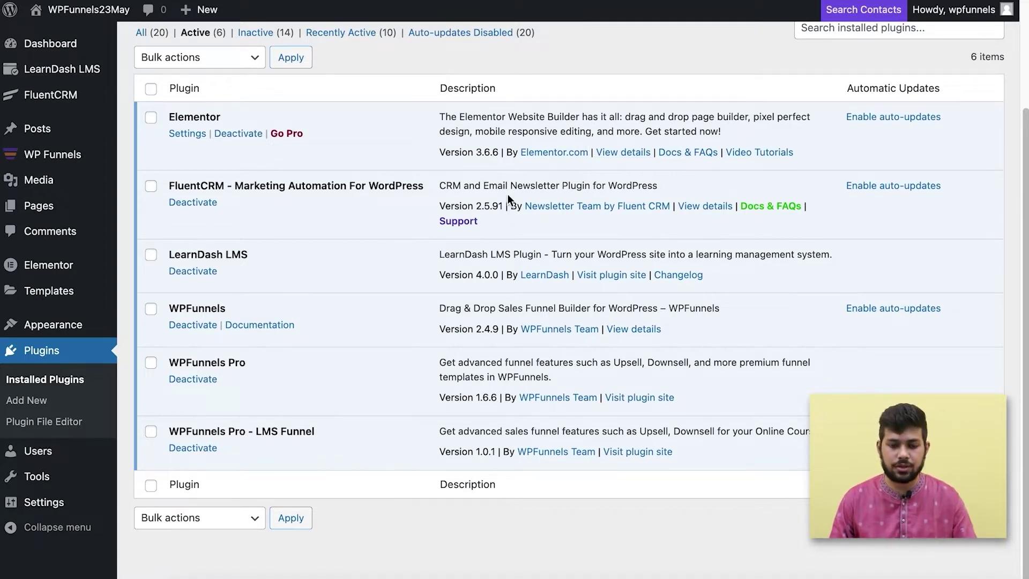
# - Start a first funnel in WP Funnels by importing the four-step online course template from the LMS templates
pyautogui.moveTo(70, 154)
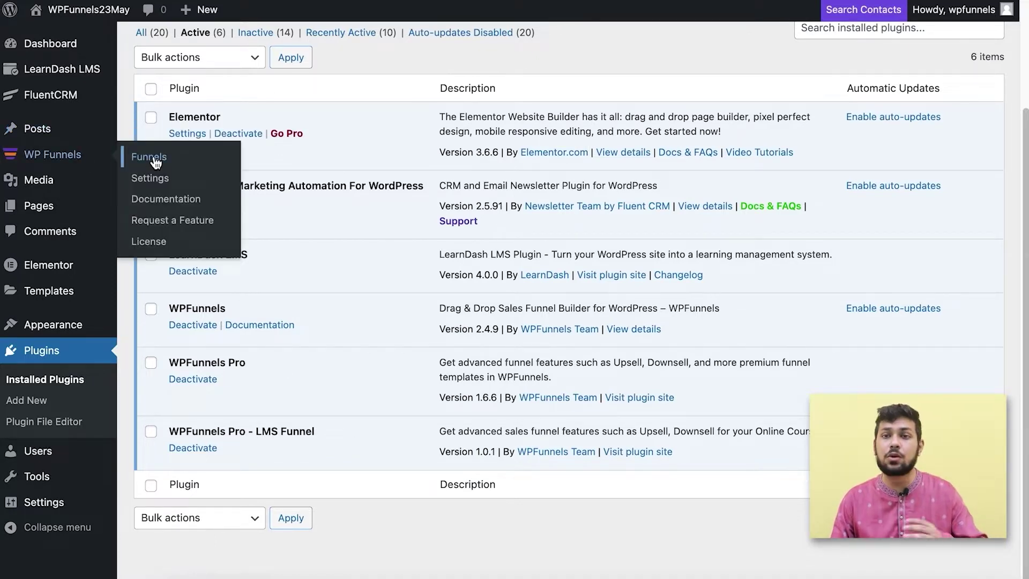
pyautogui.click(155, 161)
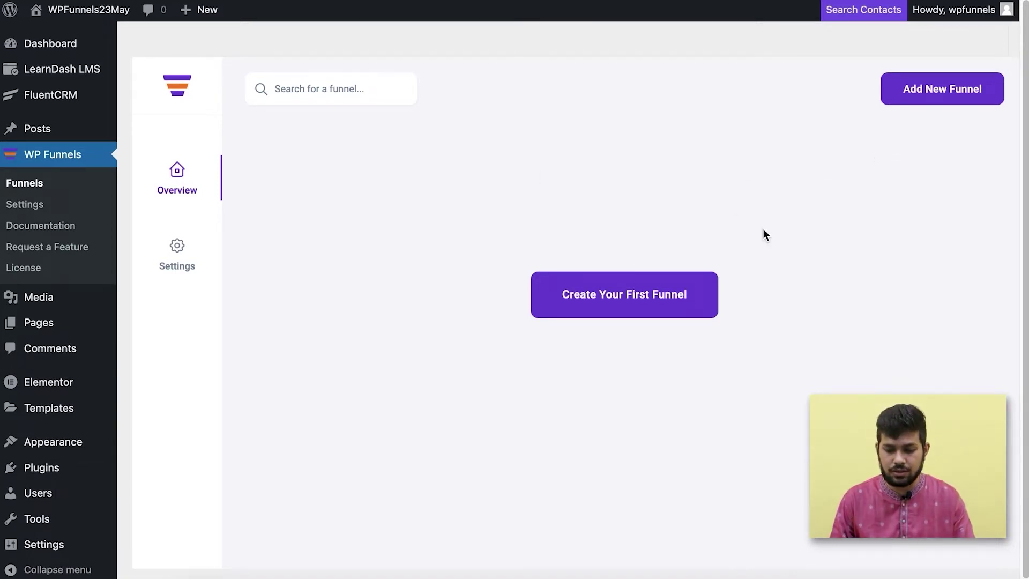
pyautogui.click(542, 294)
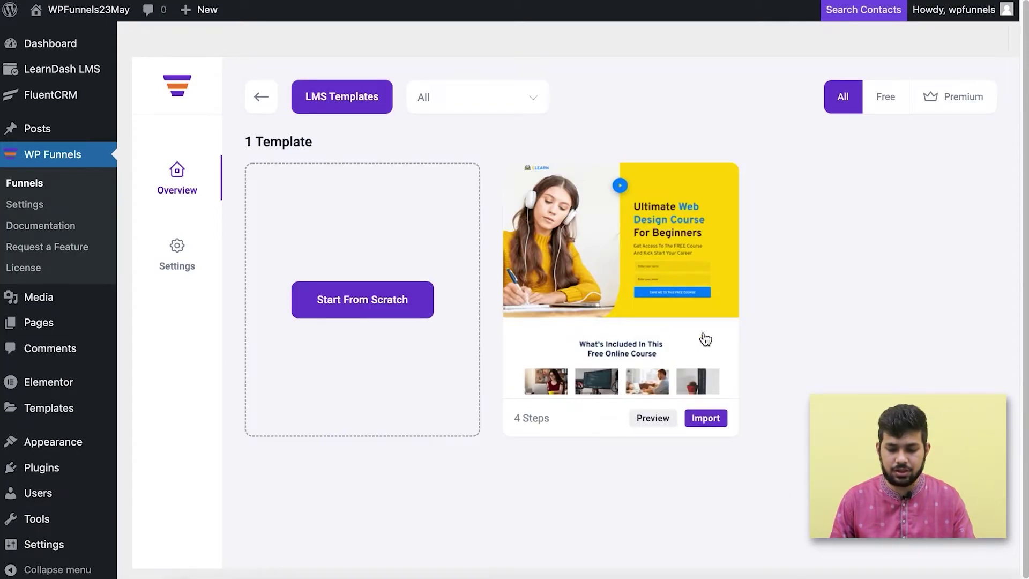
pyautogui.click(713, 419)
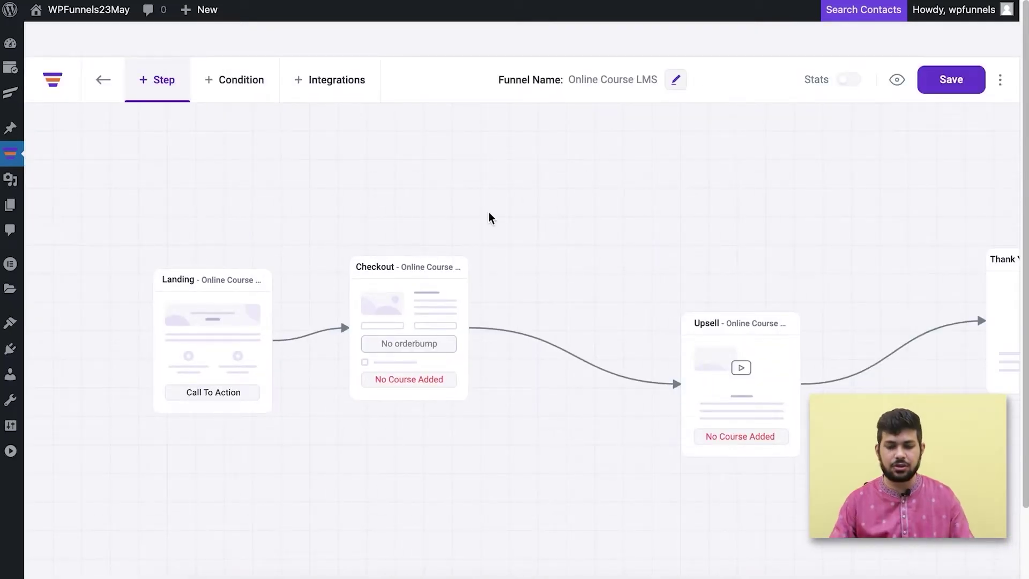
# - Rearrange the Landing, Checkout, Upsell and Thank You steps into a compact row on the canvas and save the funnel
pyautogui.moveTo(540, 504); pyautogui.dragTo(487, 400)
pyautogui.click(301, 244)
pyautogui.moveTo(630, 272); pyautogui.dragTo(509, 246)
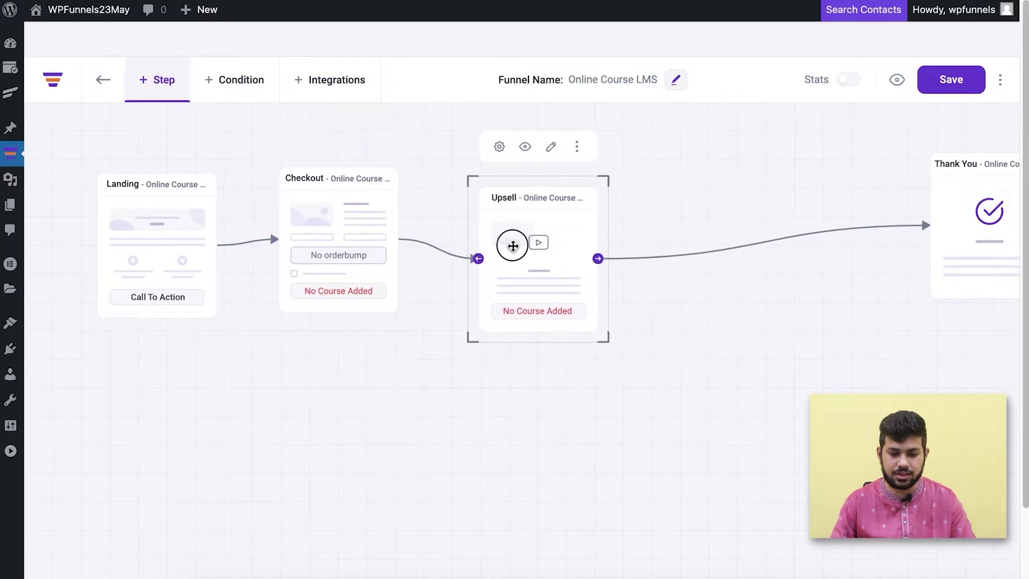
pyautogui.moveTo(933, 242); pyautogui.dragTo(721, 257)
pyautogui.click(677, 434)
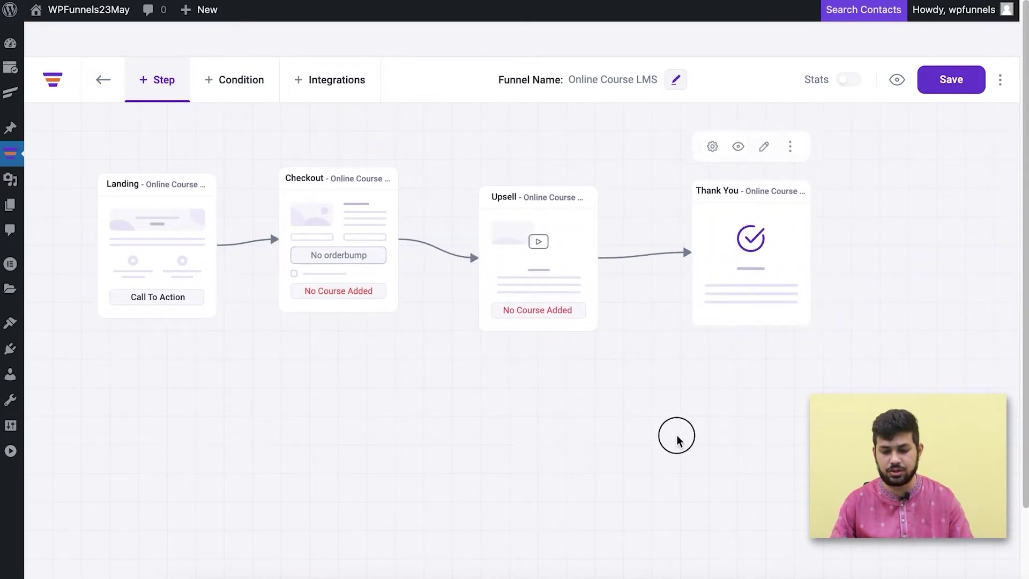
pyautogui.click(950, 79)
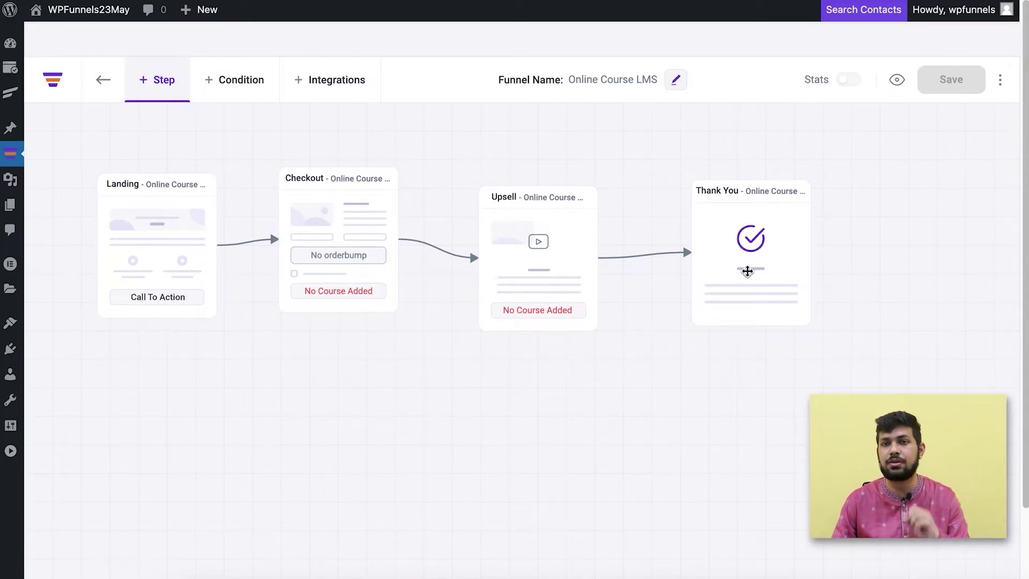
# - Add Course 1 to the Checkout step's courses and save its settings
pyautogui.click(171, 218)
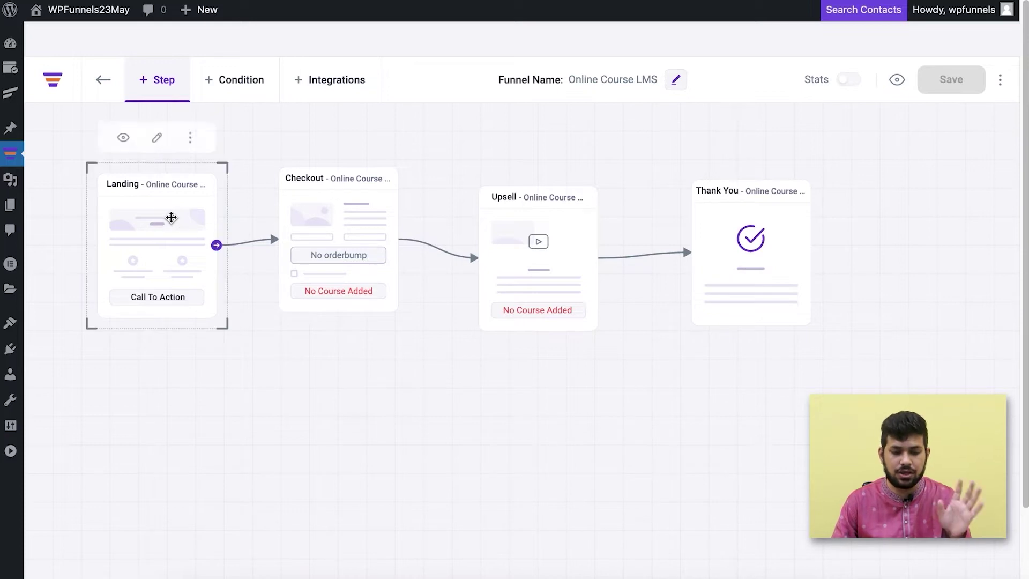
pyautogui.click(369, 226)
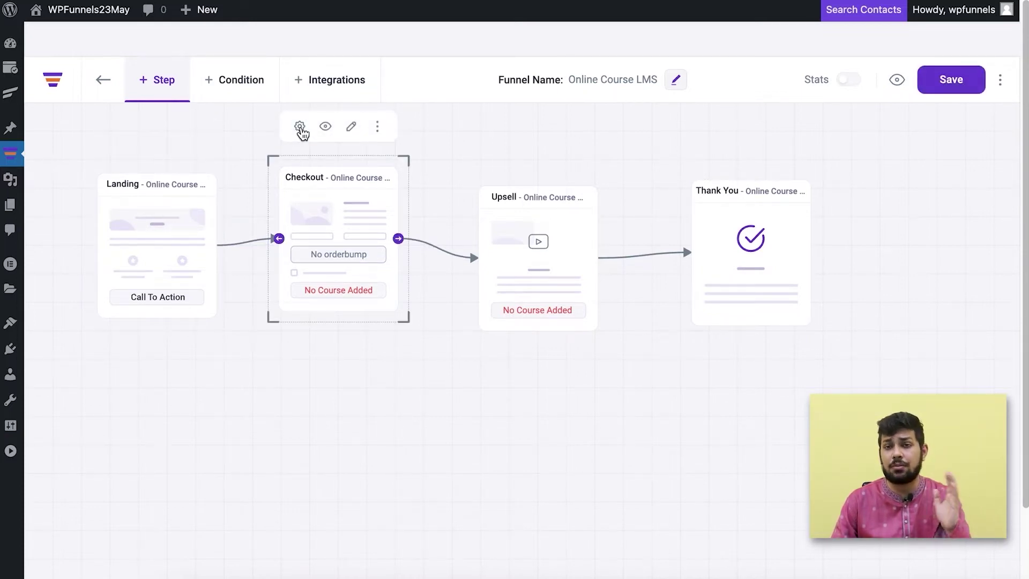
pyautogui.click(300, 127)
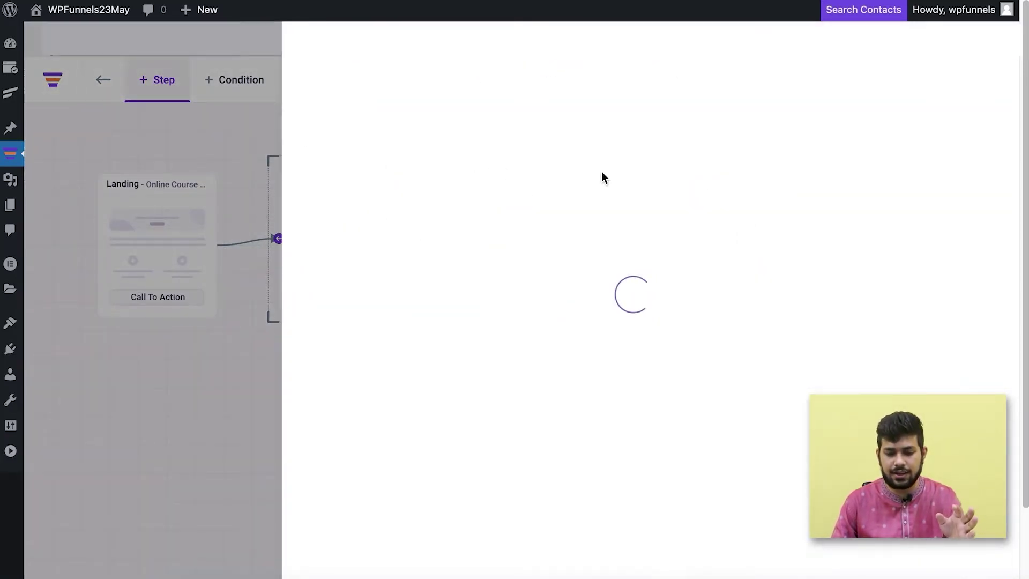
pyautogui.click(739, 194)
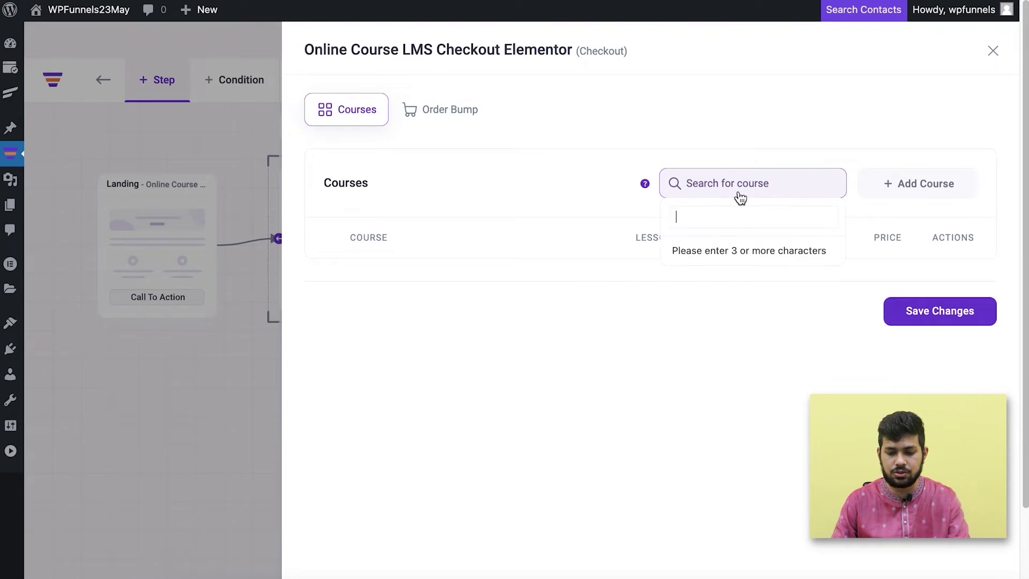
pyautogui.write('course')
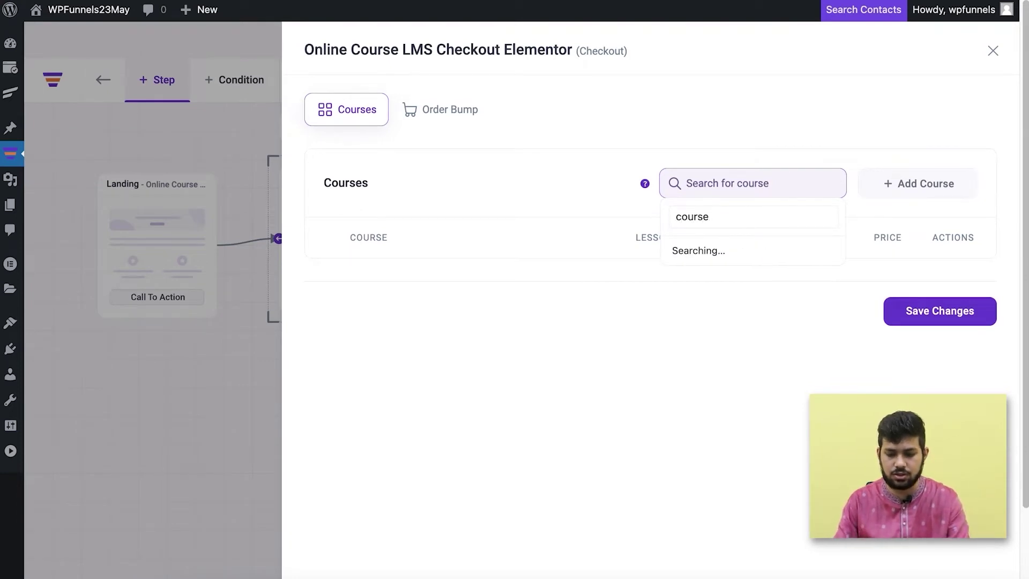
pyautogui.click(765, 250)
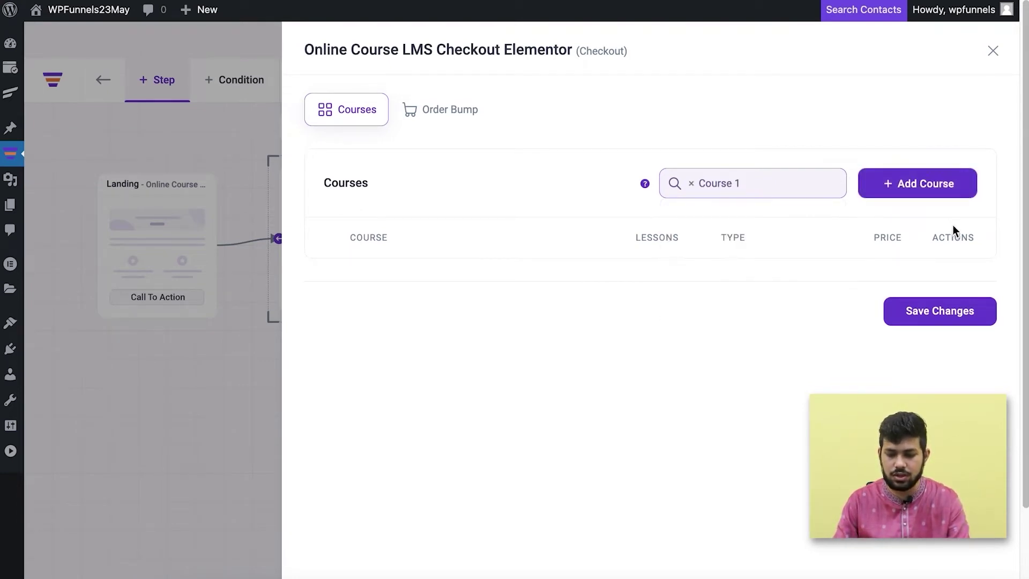
pyautogui.click(933, 194)
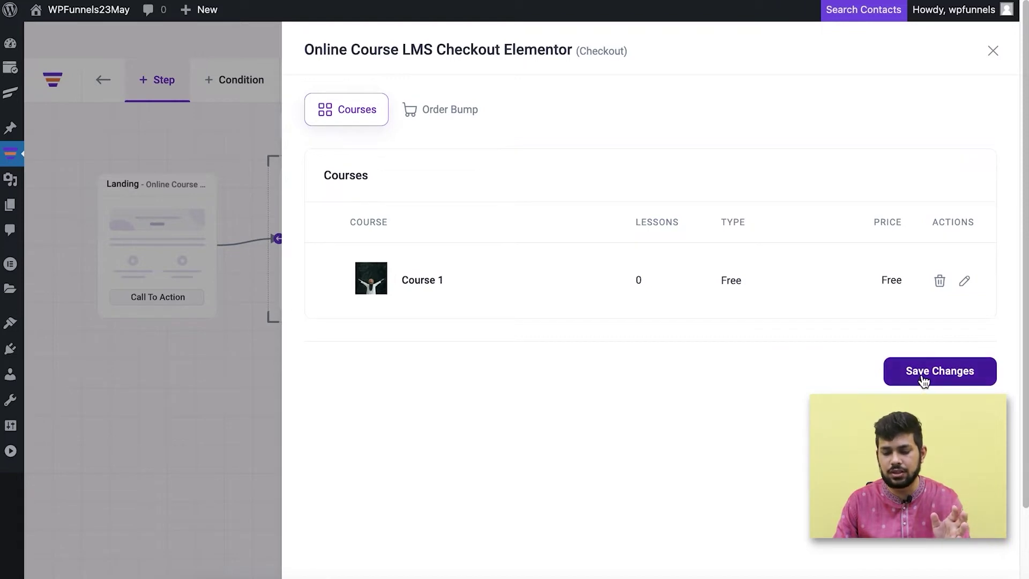
pyautogui.click(993, 50)
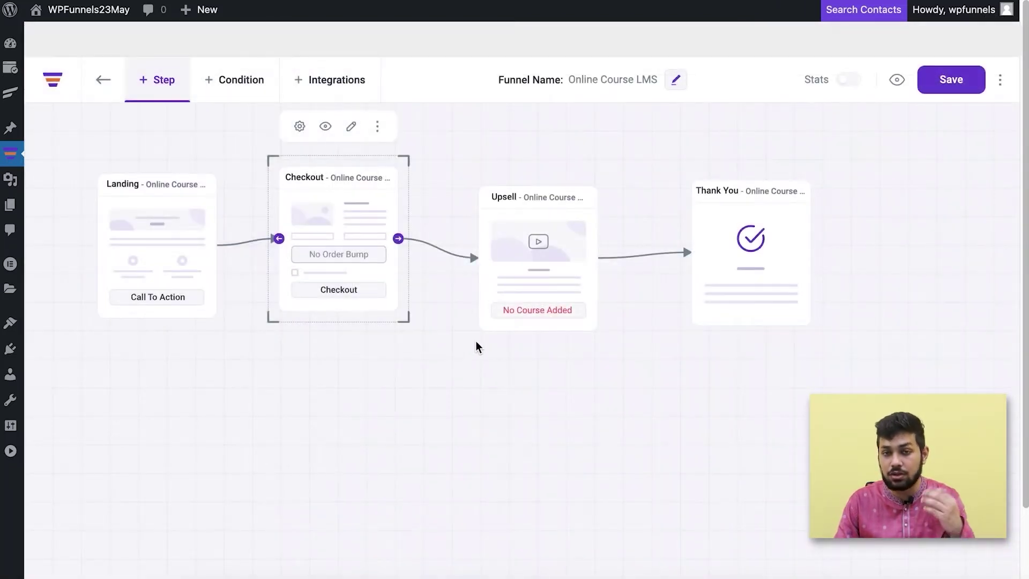
# - Add Course 3 as the Upsell step's course, save its settings, and save the funnel
pyautogui.click(529, 254)
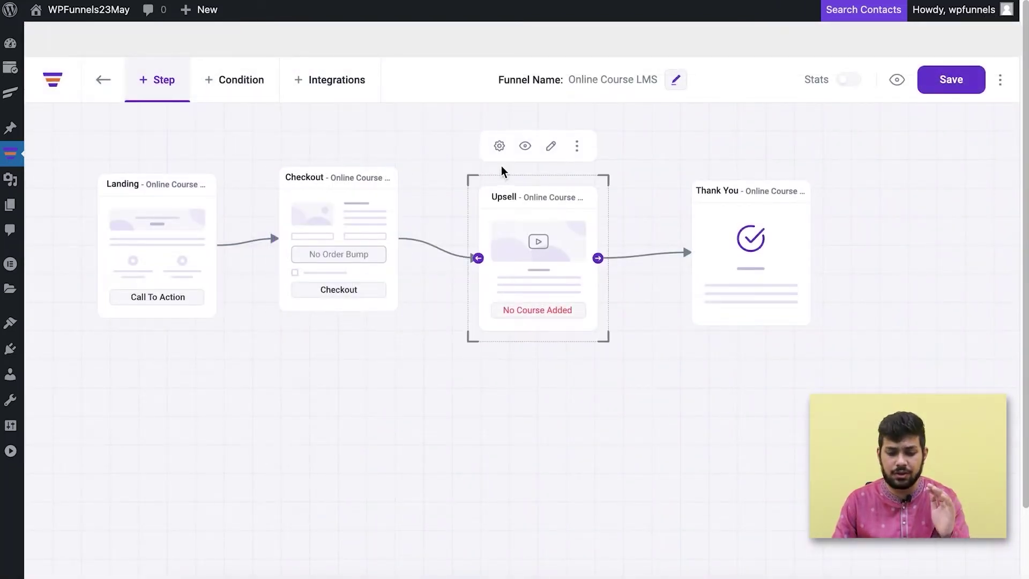
pyautogui.click(499, 148)
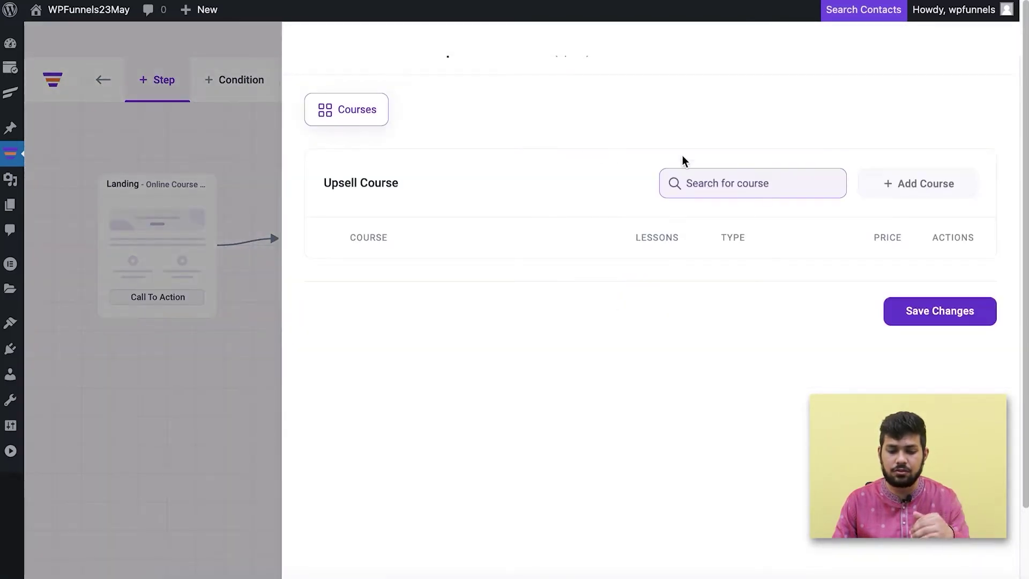
pyautogui.click(768, 191)
pyautogui.write('course')
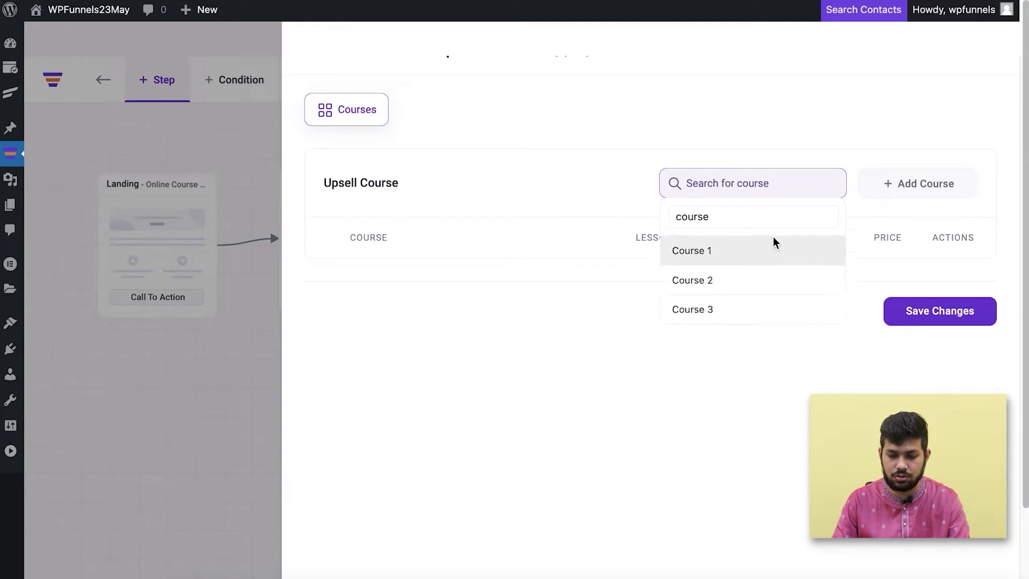
pyautogui.click(748, 308)
pyautogui.click(917, 205)
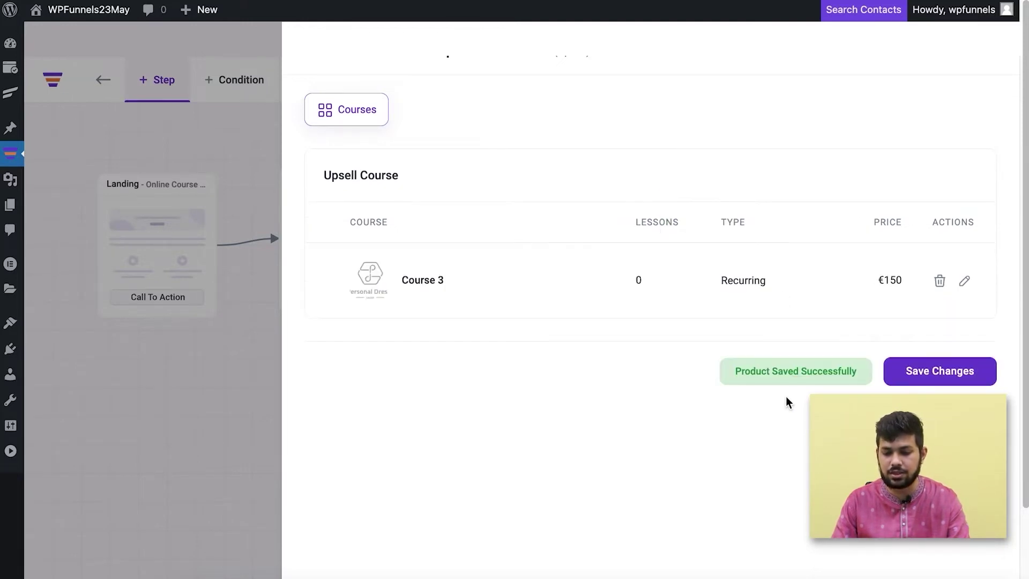
pyautogui.click(935, 374)
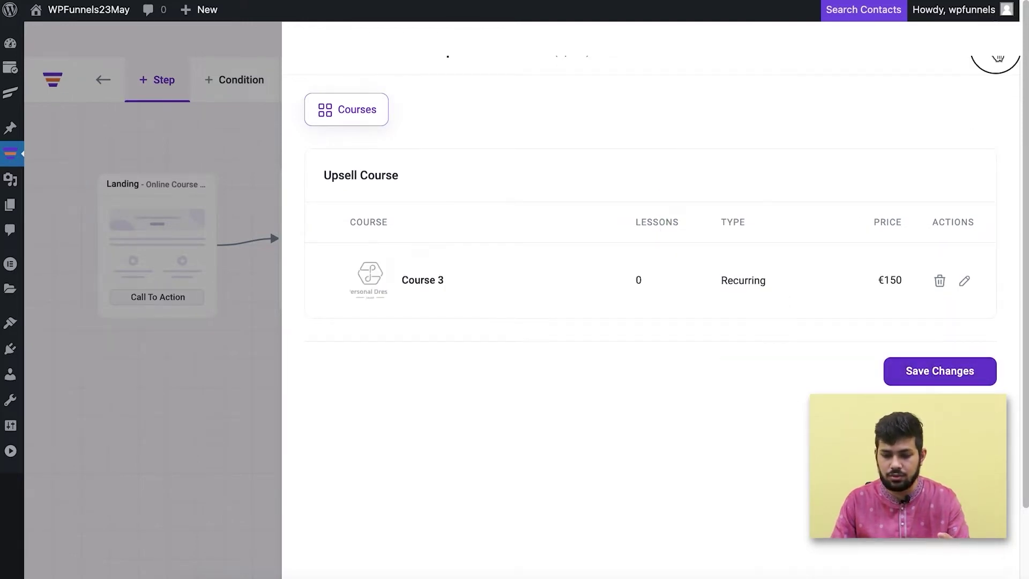
pyautogui.click(998, 57)
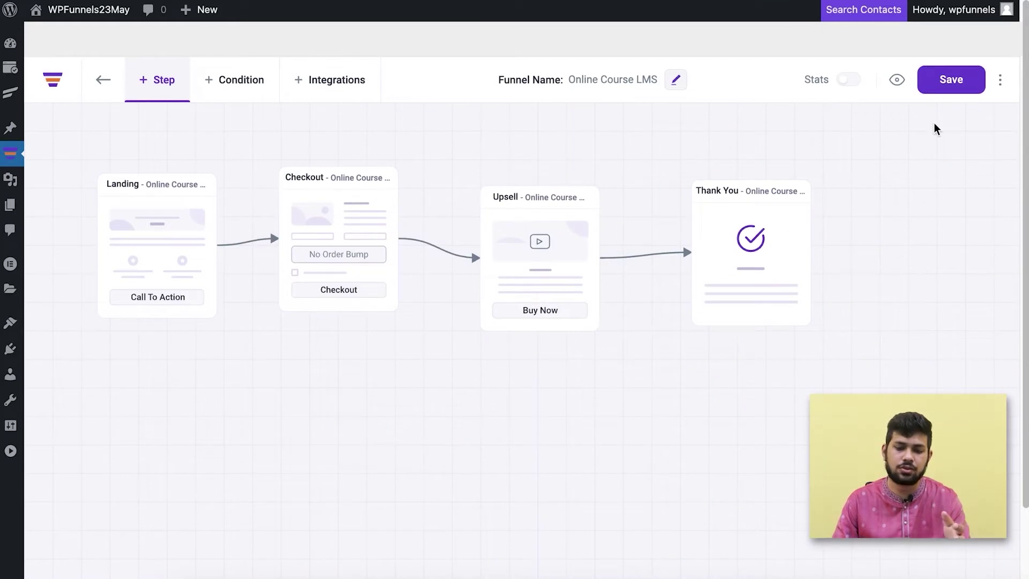
pyautogui.click(965, 85)
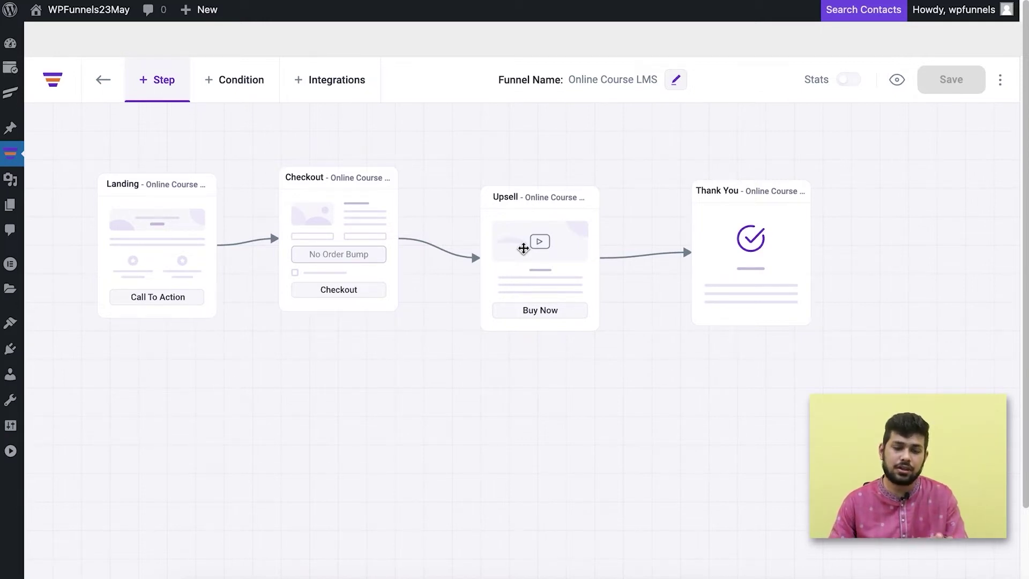
# - Open the Landing page in Elementor and examine its layout, the Next Step Button's settings and the available WPFunnels widgets
pyautogui.moveTo(144, 175)
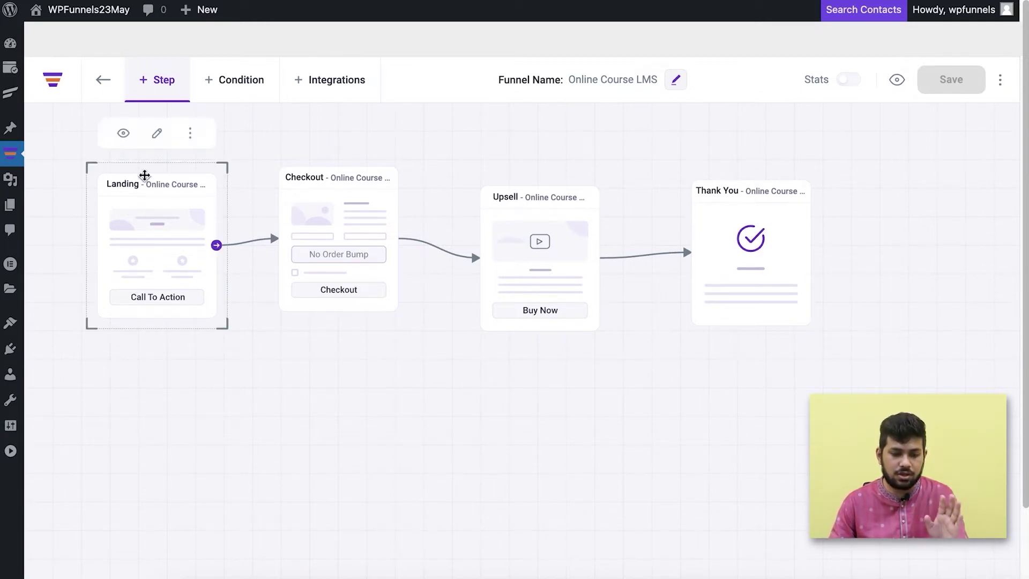
pyautogui.click(158, 133)
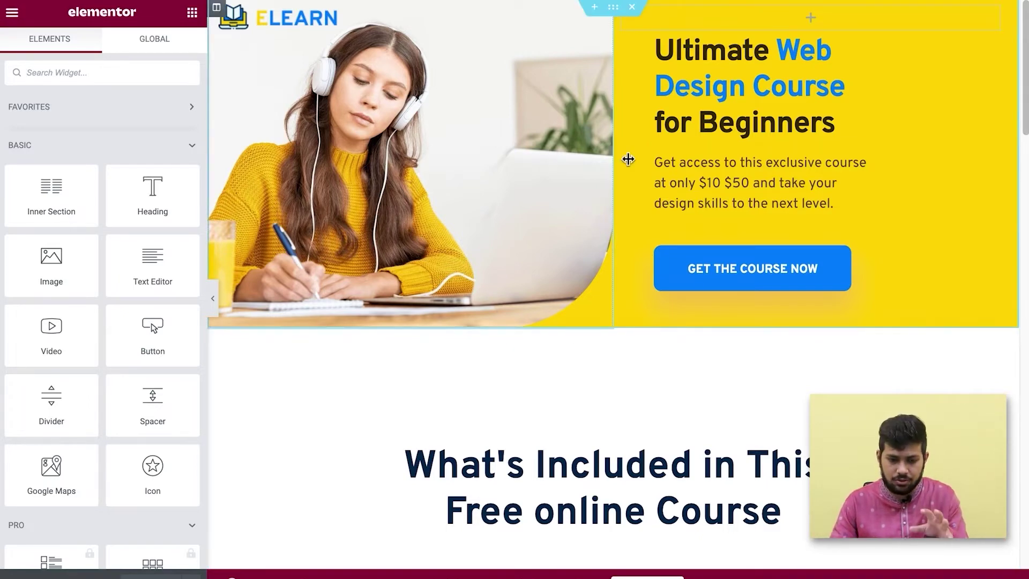
pyautogui.scroll(-4, 642, 188)
pyautogui.scroll(-6, 643, 194)
pyautogui.scroll(10, 639, 193)
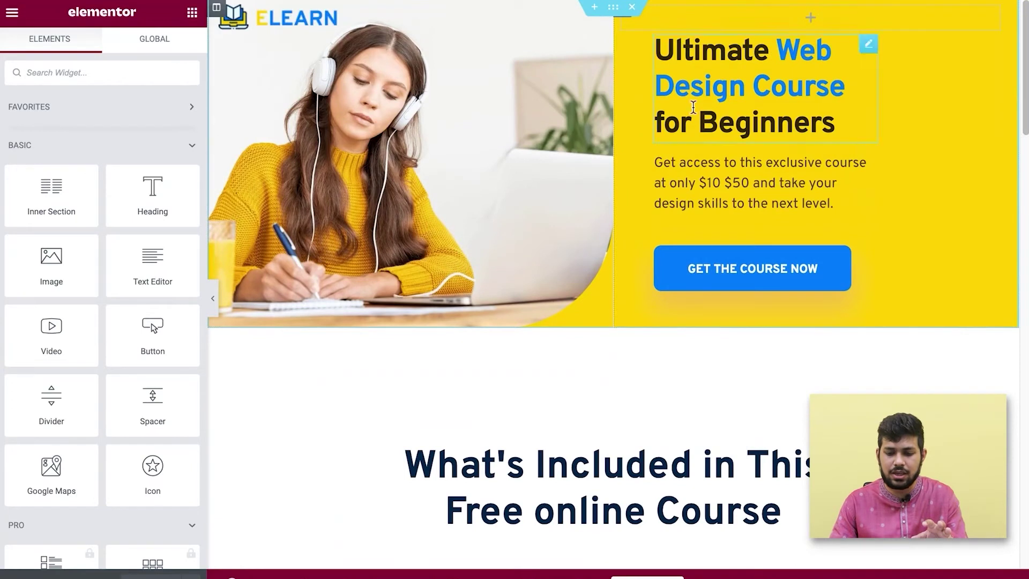
pyautogui.click(869, 225)
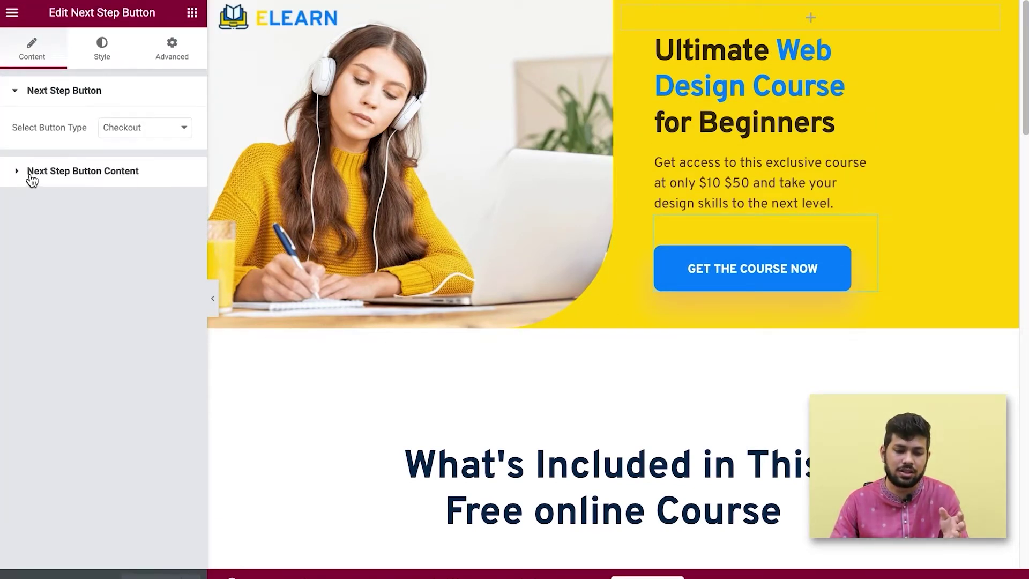
pyautogui.click(192, 12)
pyautogui.scroll(-15, 120, 231)
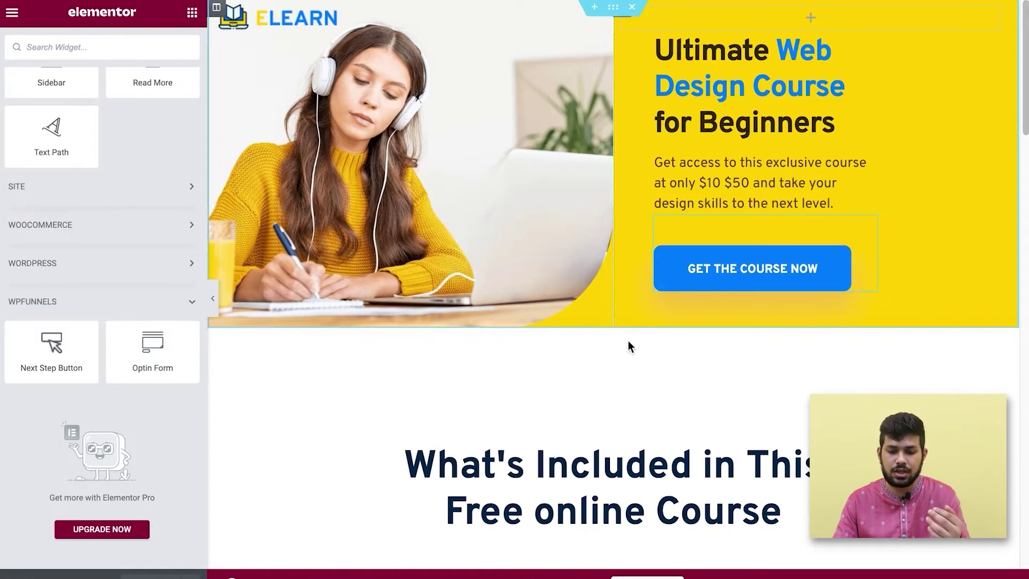
pyautogui.scroll(-10, 697, 268)
pyautogui.scroll(10, 720, 260)
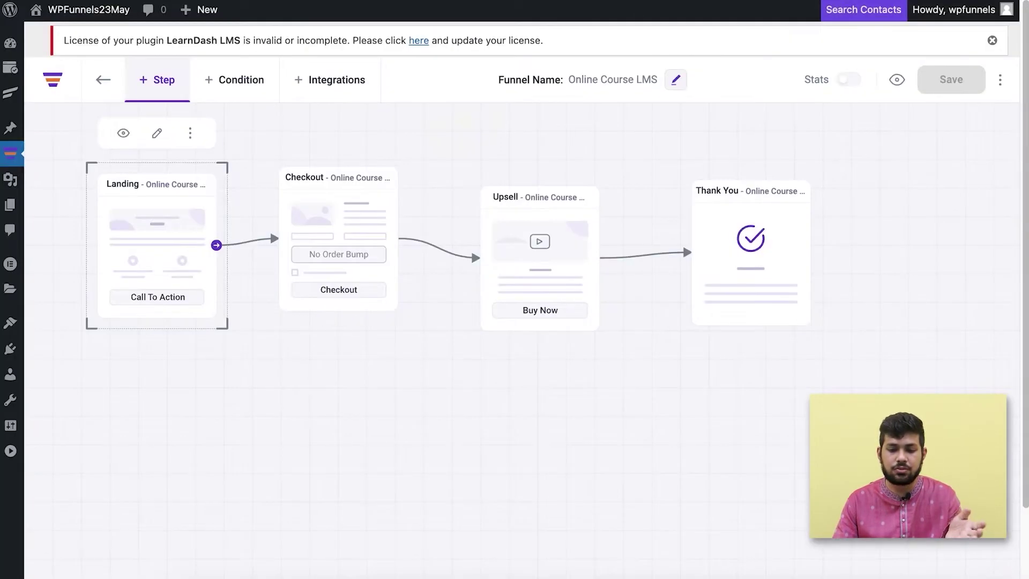
# - Open the Checkout page in Elementor and examine the order details layout, the LMS Checkout widget's content settings and the WPFunnels widgets
pyautogui.click(349, 228)
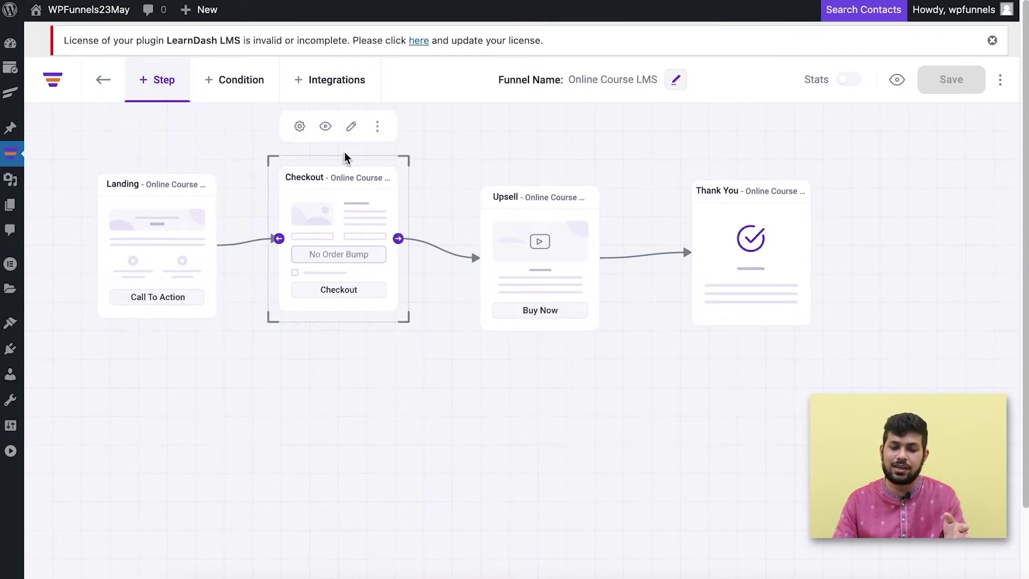
pyautogui.click(351, 129)
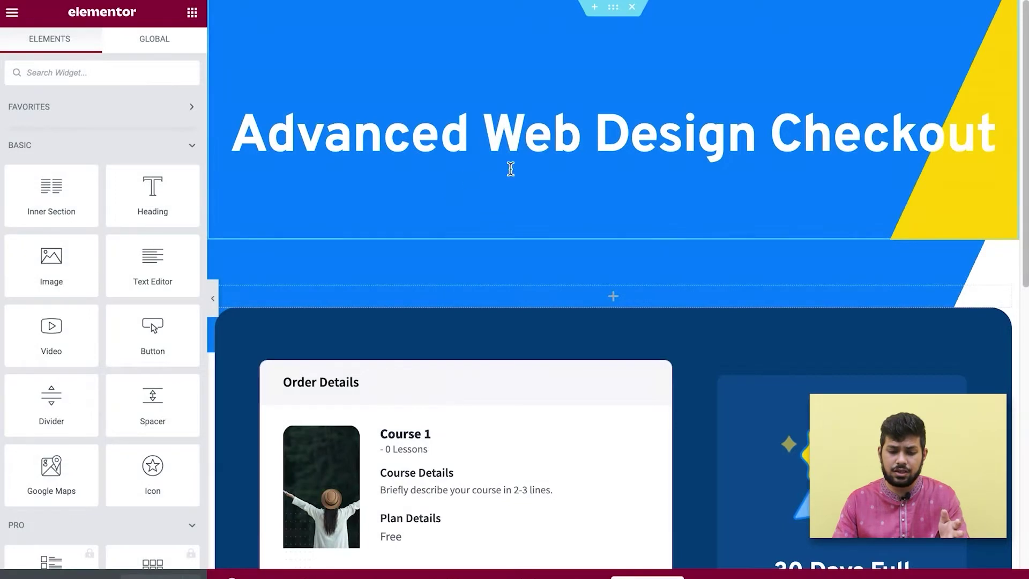
pyautogui.scroll(-7, 770, 211)
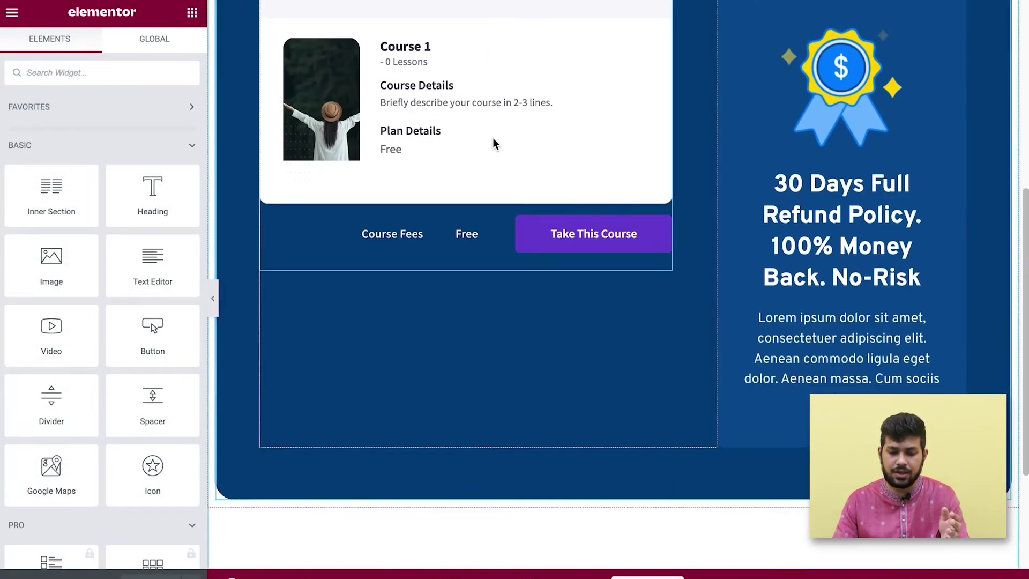
pyautogui.scroll(2, 644, 177)
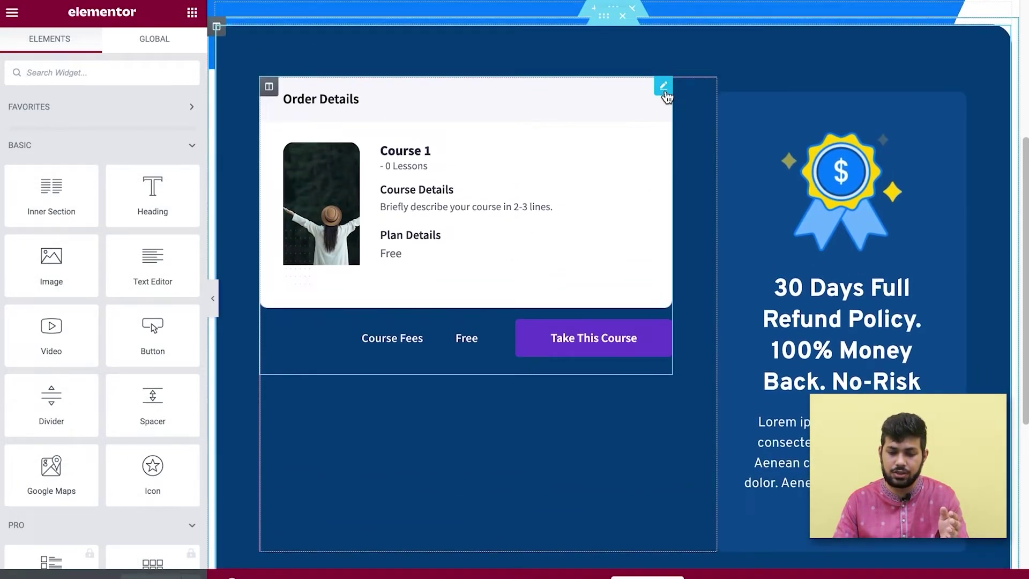
pyautogui.click(664, 87)
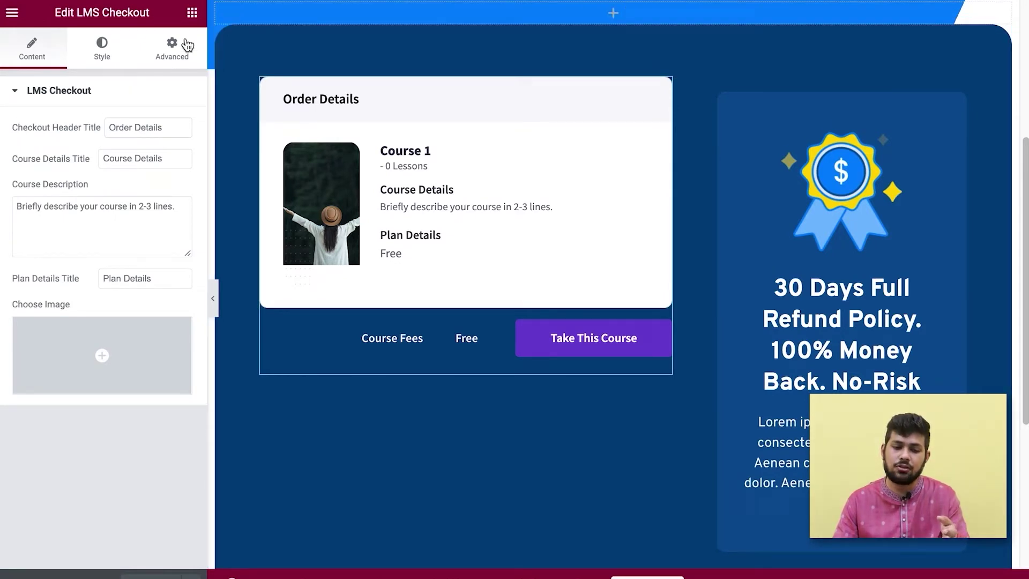
pyautogui.click(199, 14)
pyautogui.scroll(-10, 147, 222)
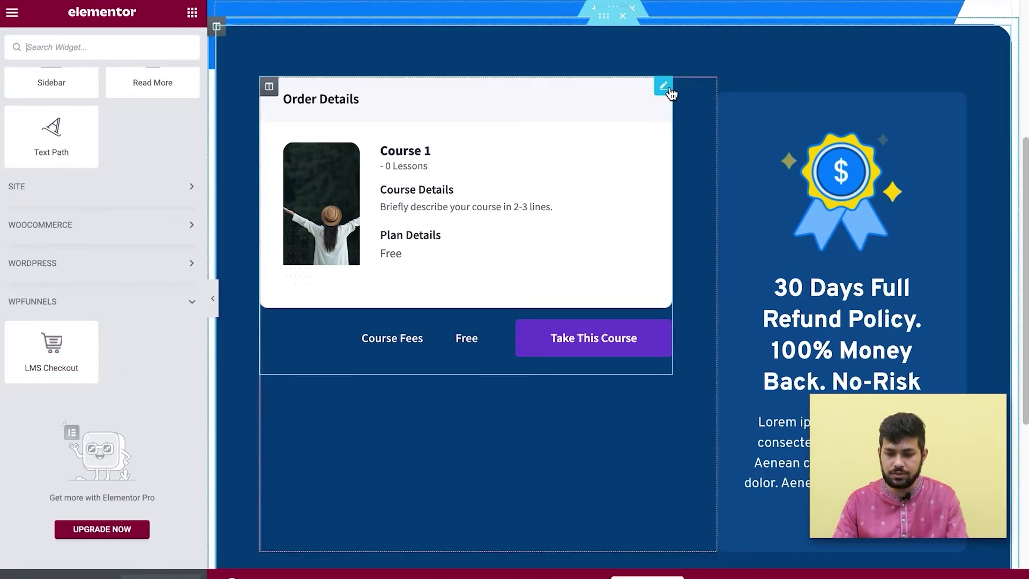
pyautogui.click(668, 91)
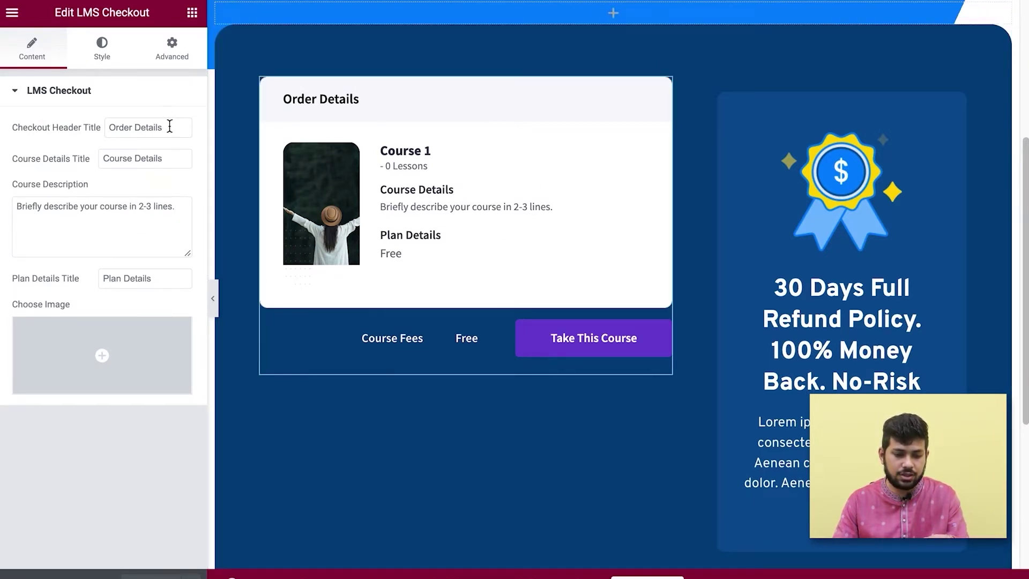
# - Change the LMS Checkout widget's checkout header title to "Order Review"
pyautogui.moveTo(175, 127); pyautogui.dragTo(107, 127)
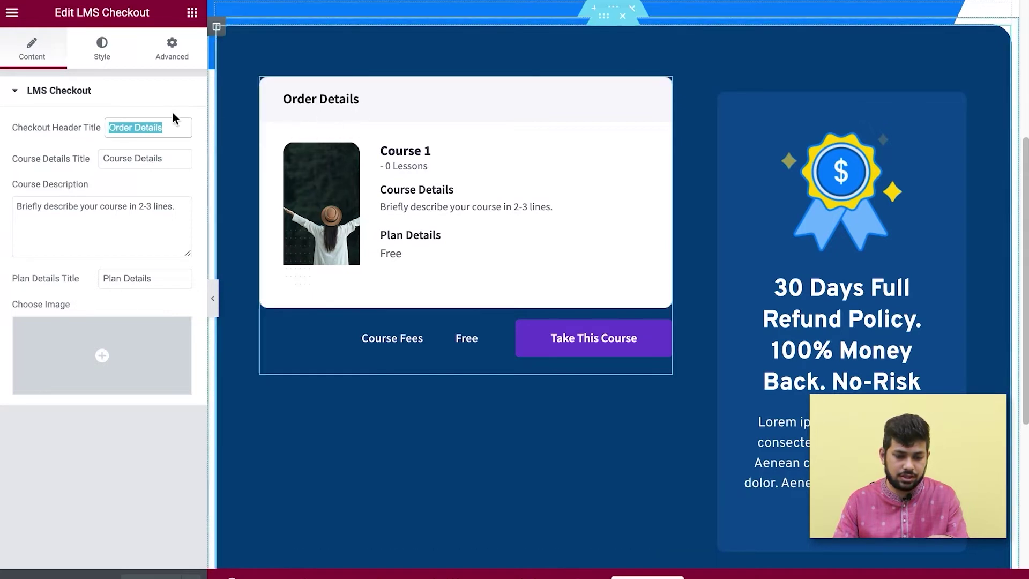
pyautogui.click(165, 129)
pyautogui.doubleClick(154, 127)
pyautogui.write('Re')
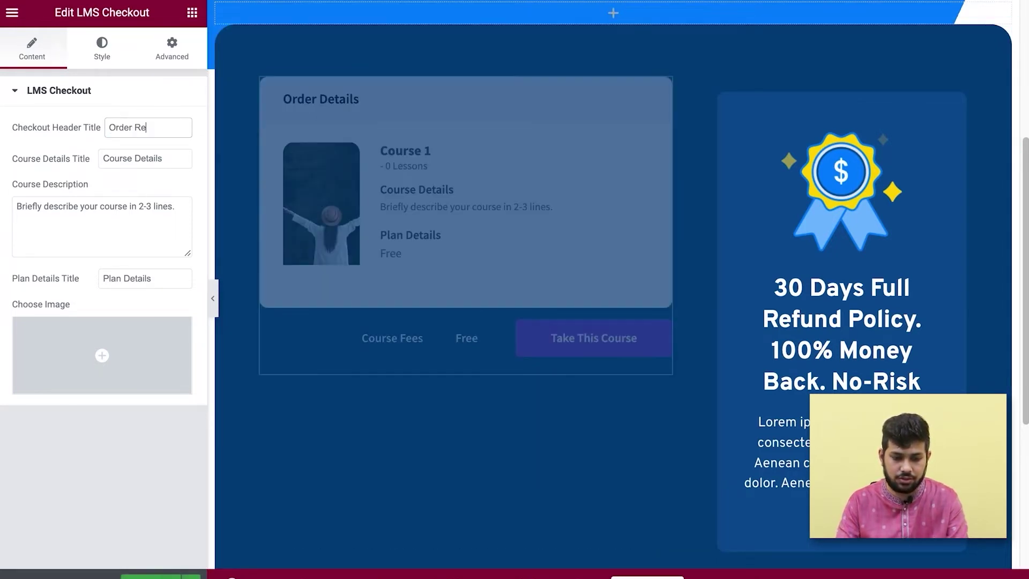
pyautogui.write('view')
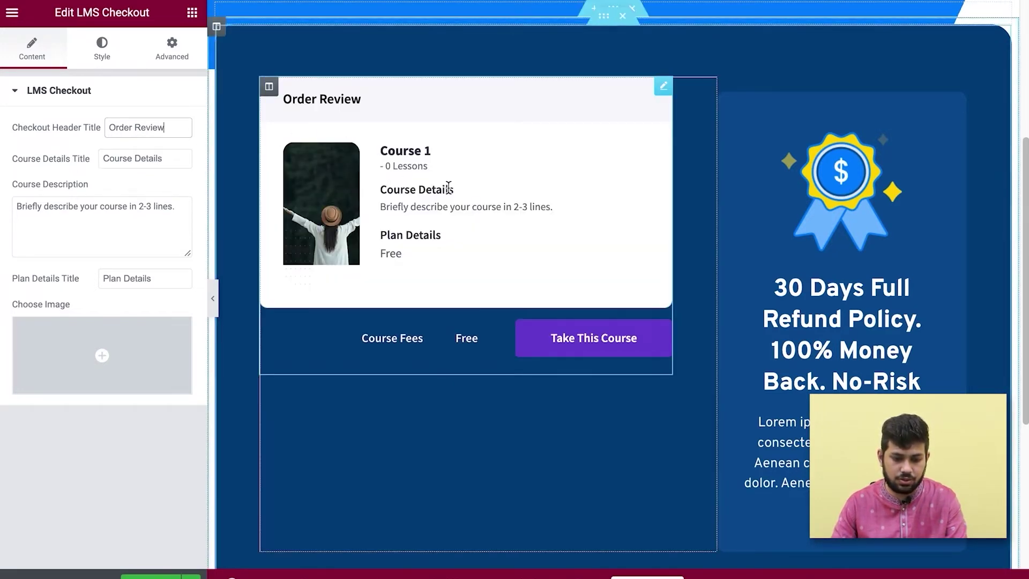
# - Set the course details title to "Course Summary" and the course description to "This course will change your life."
pyautogui.moveTo(136, 158); pyautogui.dragTo(167, 155)
pyautogui.write('Summary')
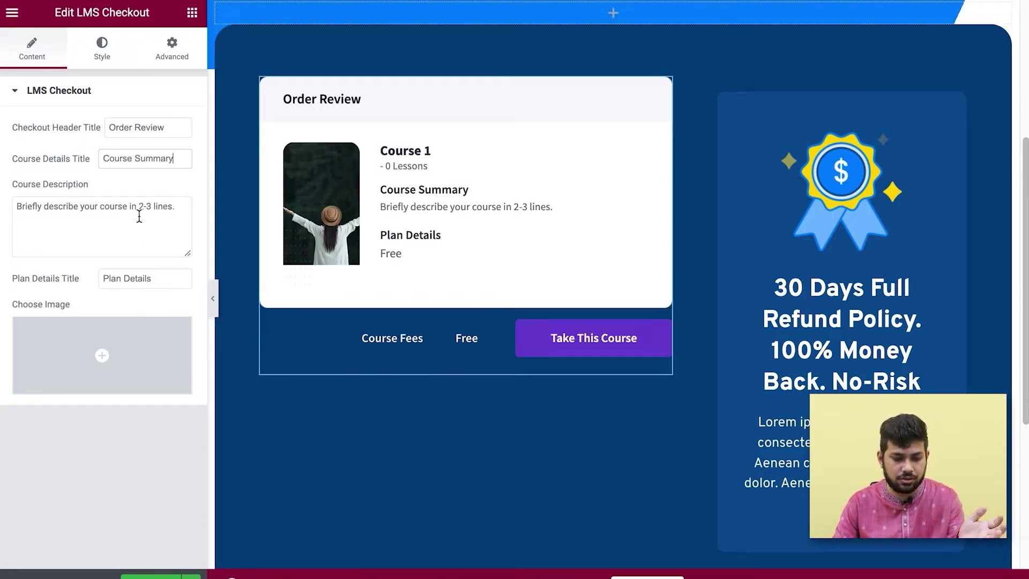
pyautogui.tripleClick(135, 201)
pyautogui.write('Thi')
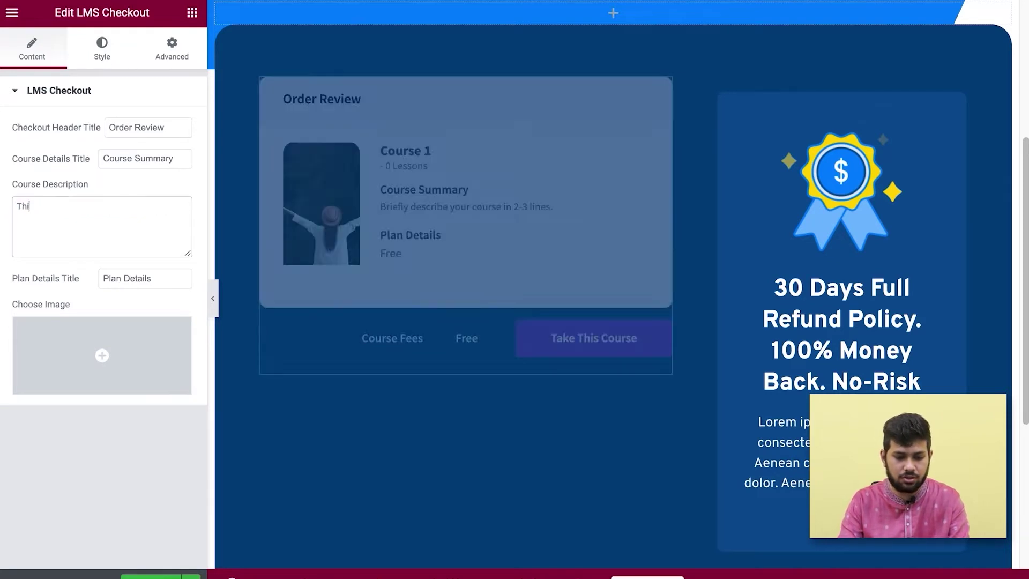
pyautogui.write('s course will change your')
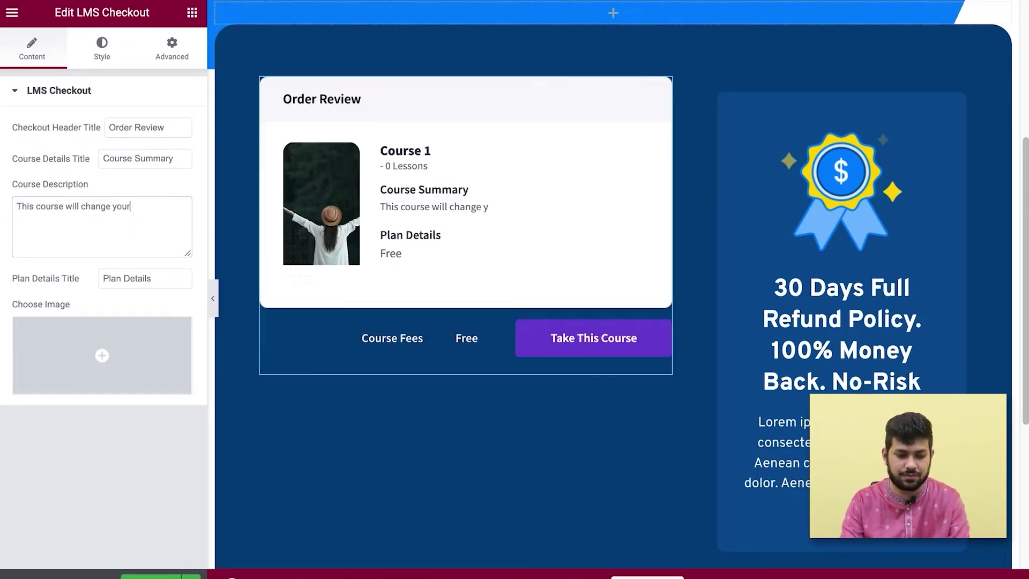
pyautogui.write(' life.')
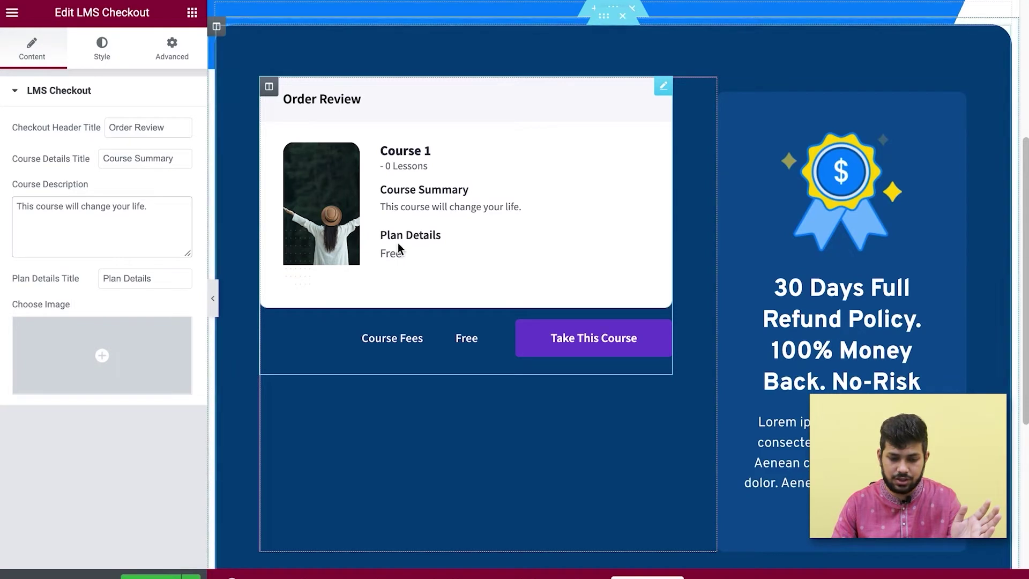
# - Change the plan details title to "Offered Plan:" and update the Checkout page
pyautogui.moveTo(127, 277); pyautogui.dragTo(188, 278)
pyautogui.press('BackSpace')
pyautogui.write(':')
pyautogui.click(103, 278)
pyautogui.write('Offered')
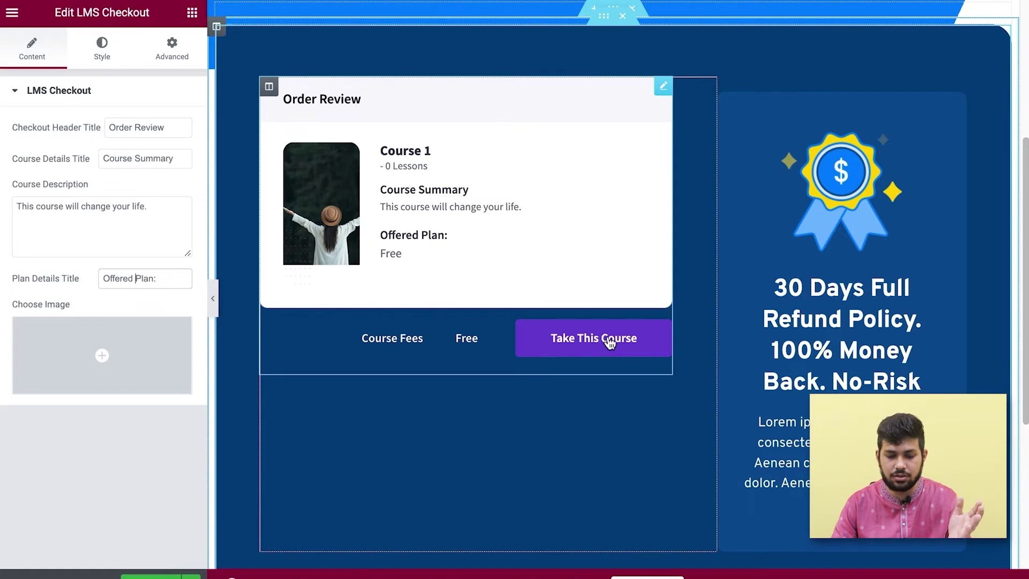
pyautogui.click(153, 576)
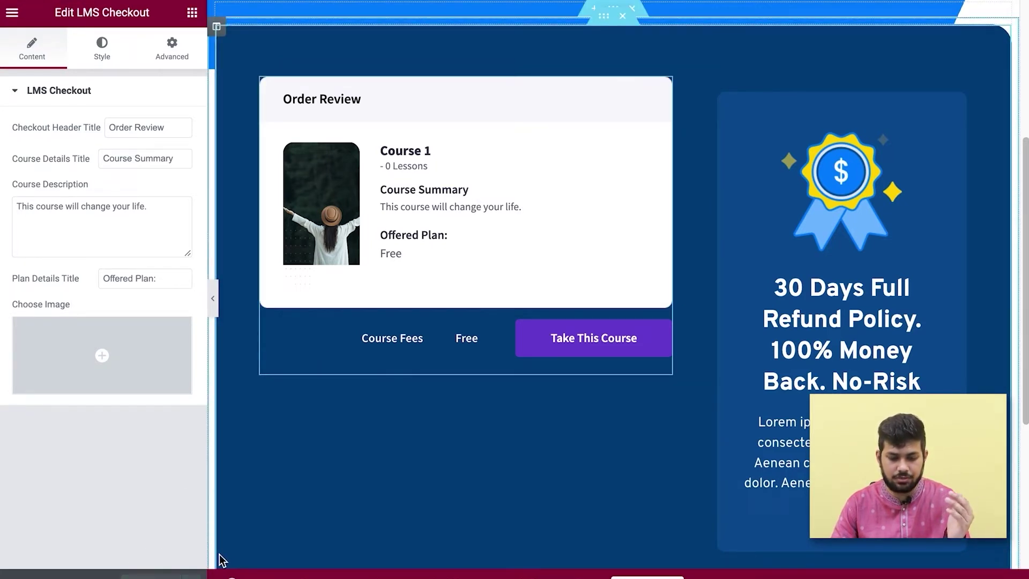
pyautogui.scroll(1, 289, 400)
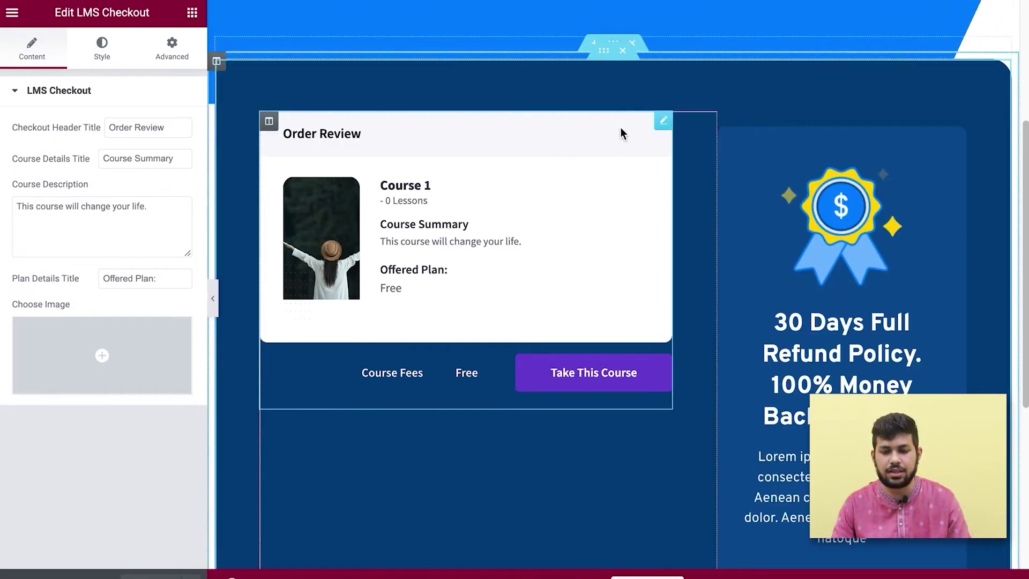
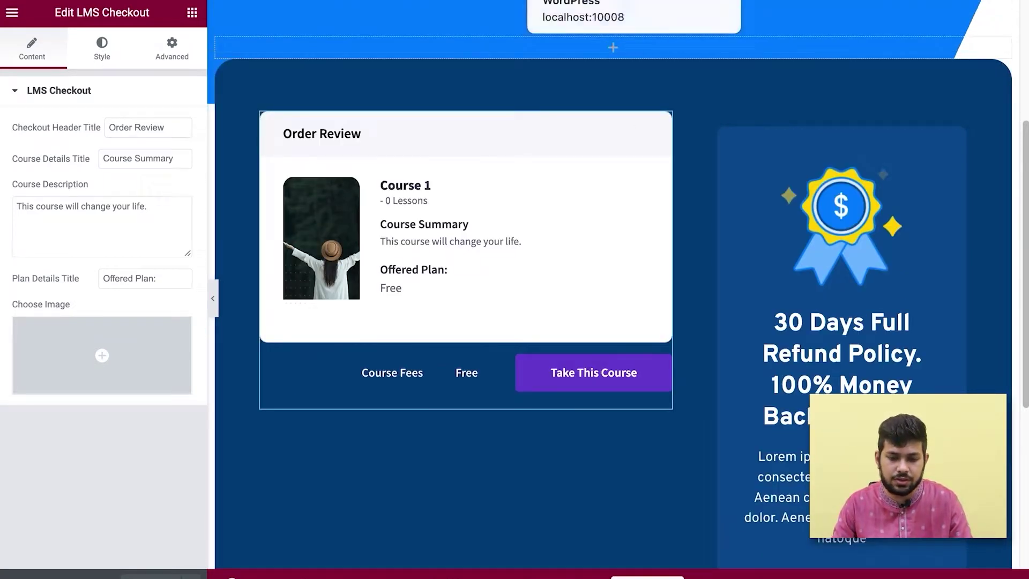
# - Return to the funnel canvas, open the Upsell page in Elementor and examine its heading, course offer and buttons
pyautogui.click(574, 268)
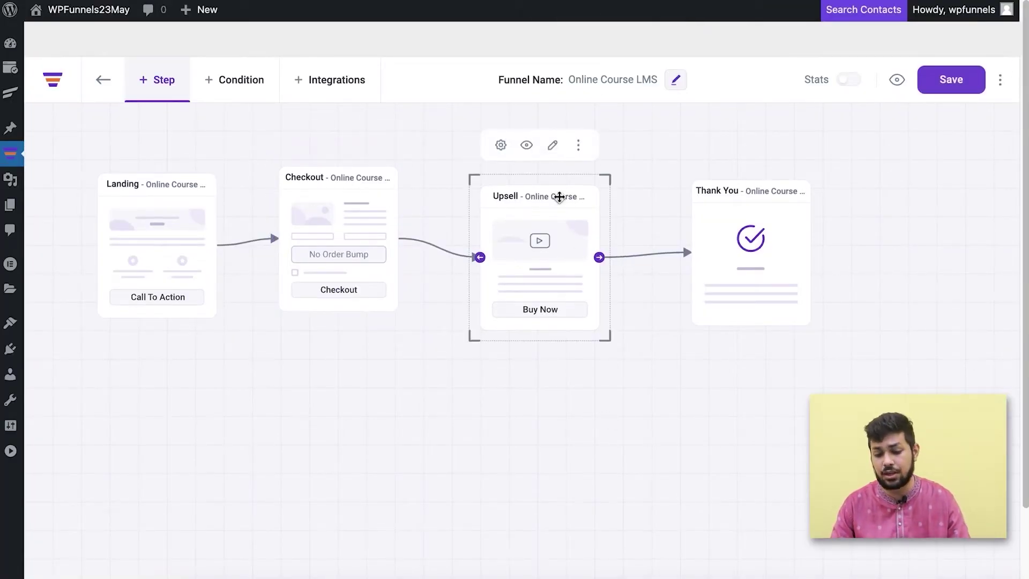
pyautogui.click(553, 147)
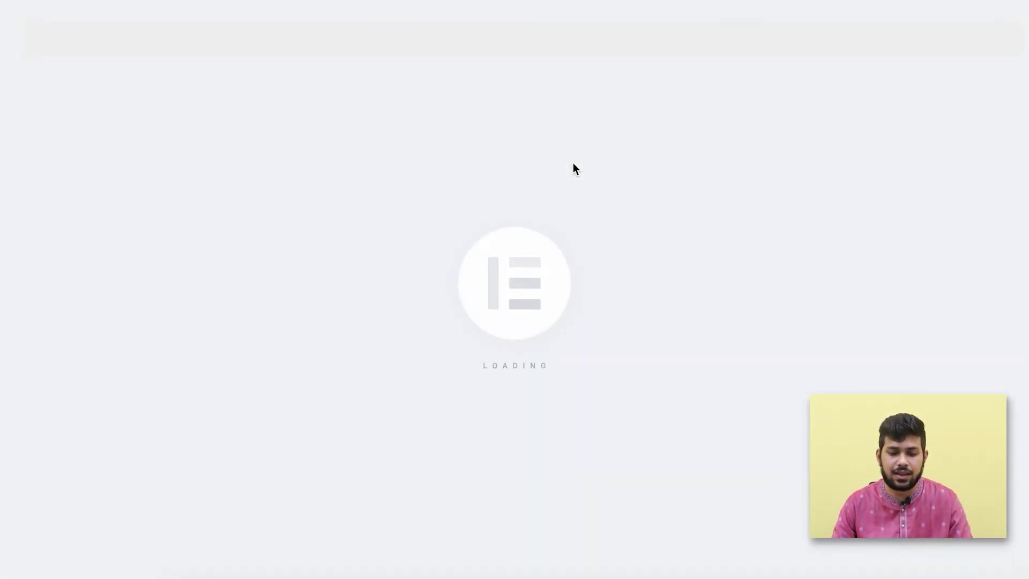
pyautogui.scroll(-2, 663, 322)
pyautogui.scroll(-10, 665, 323)
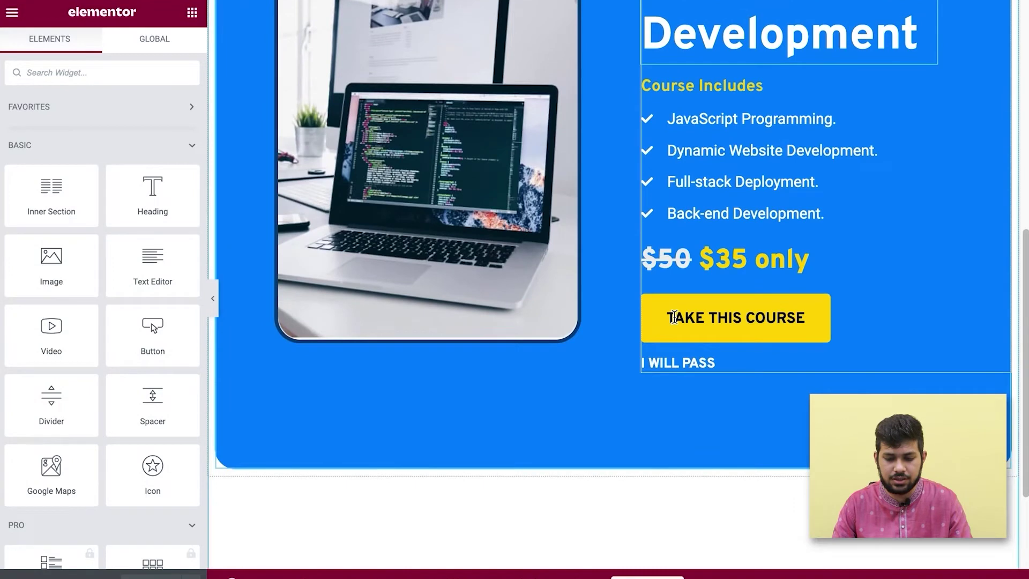
pyautogui.scroll(6, 672, 333)
pyautogui.scroll(7, 497, 44)
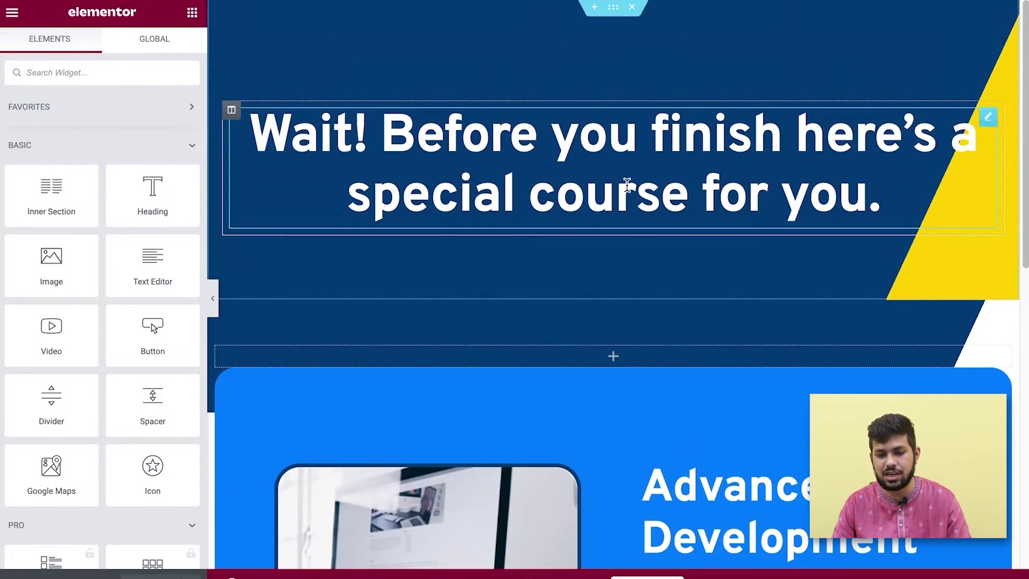
pyautogui.scroll(-9, 709, 297)
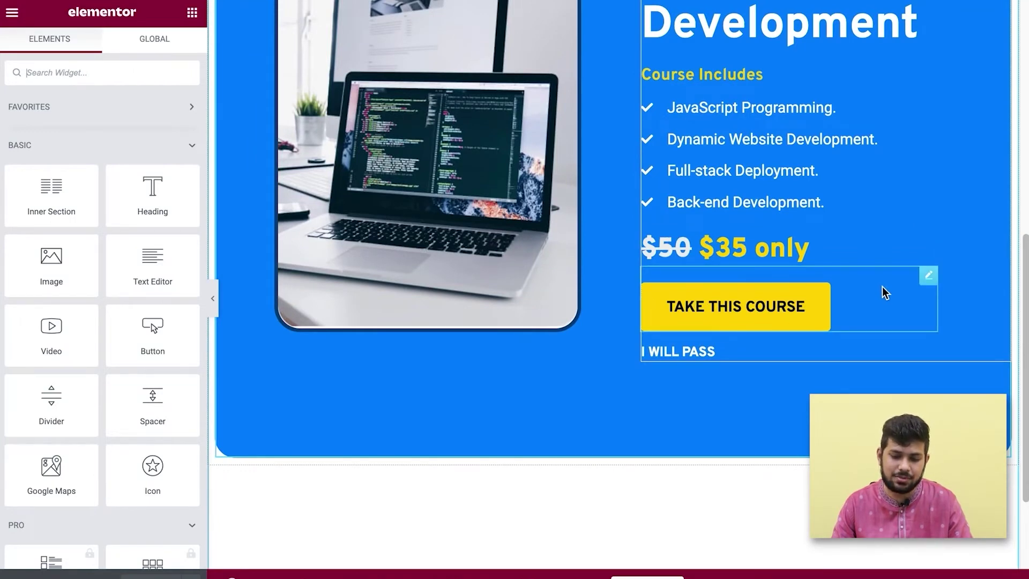
# - Examine the LMS Pay Button settings of the "Take This Course" and "I Will Pass" buttons and the available widgets
pyautogui.click(929, 275)
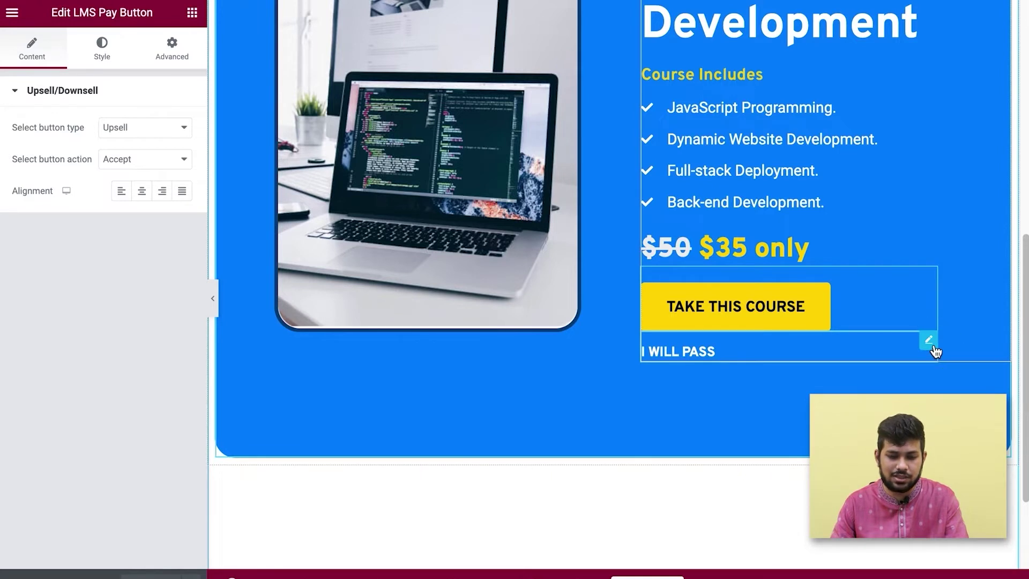
pyautogui.click(934, 347)
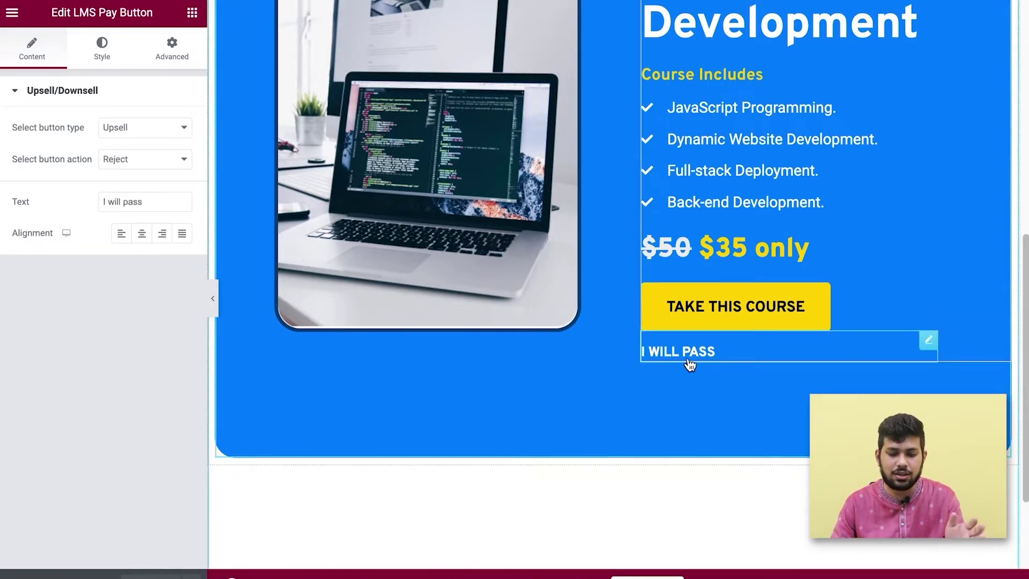
pyautogui.click(192, 12)
pyautogui.scroll(-10, 179, 202)
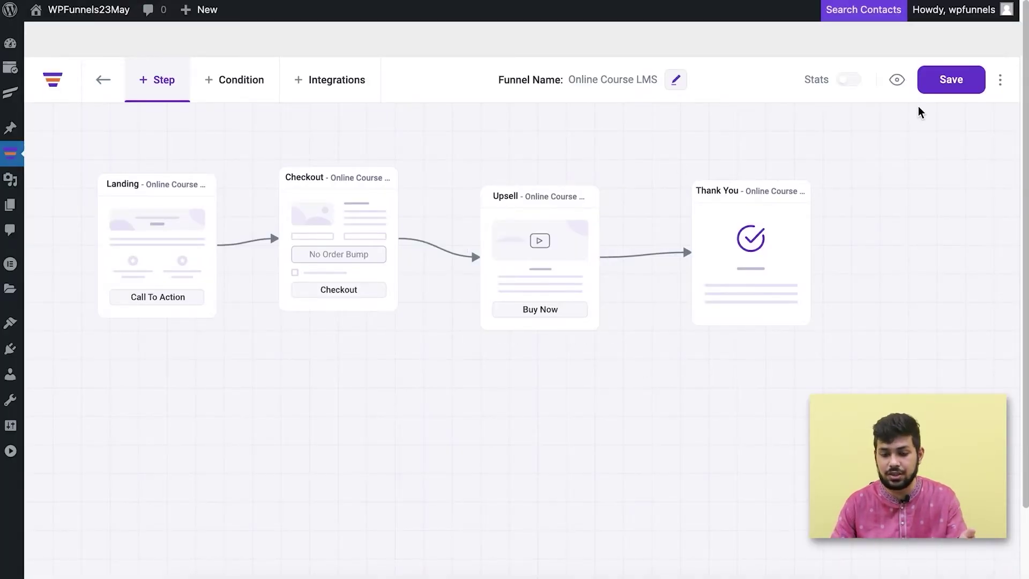
# - Save the funnel, then open the Thank You page in Elementor and examine its order details section
pyautogui.click(952, 79)
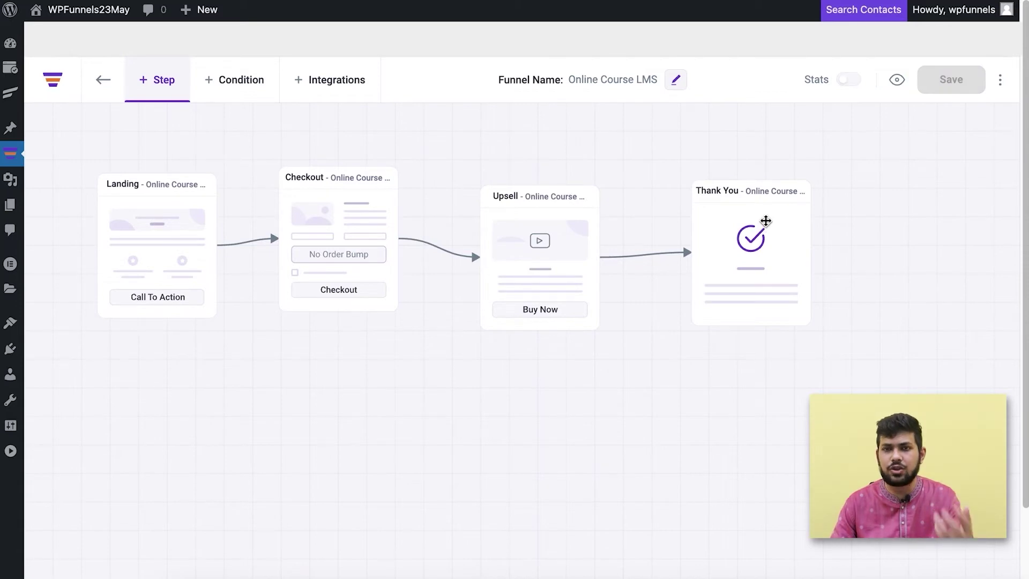
pyautogui.click(766, 140)
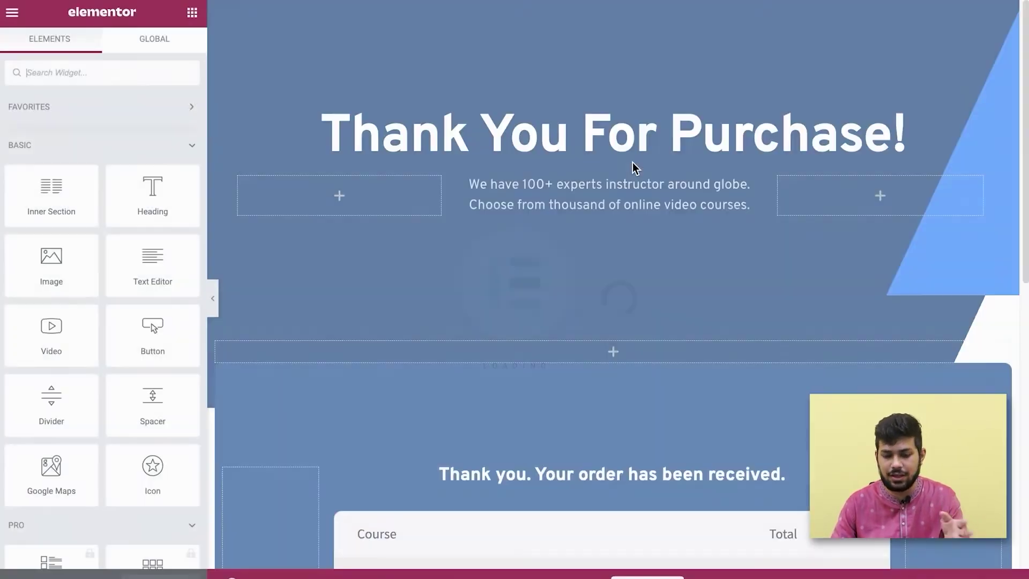
pyautogui.scroll(-8, 674, 189)
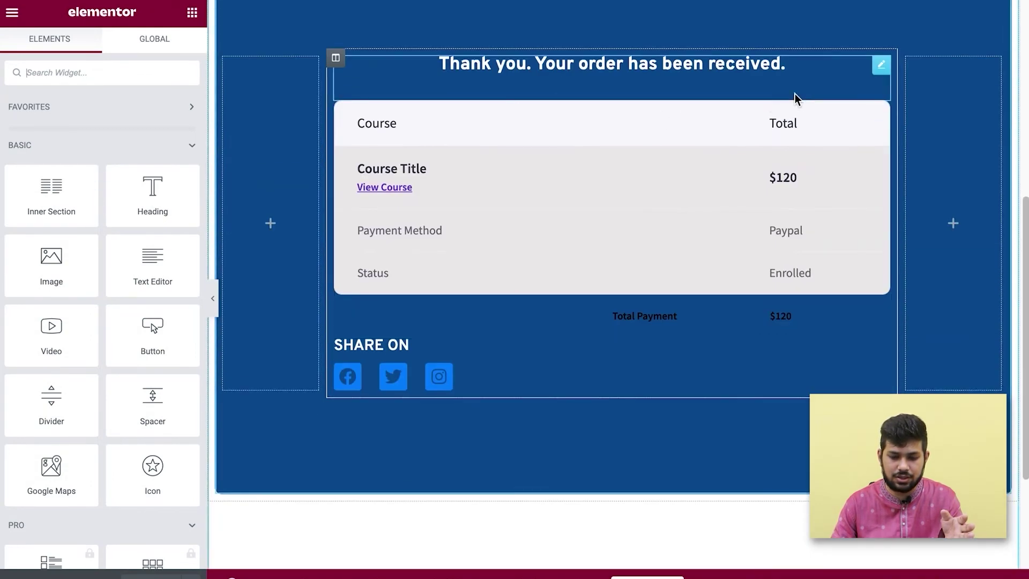
pyautogui.click(882, 109)
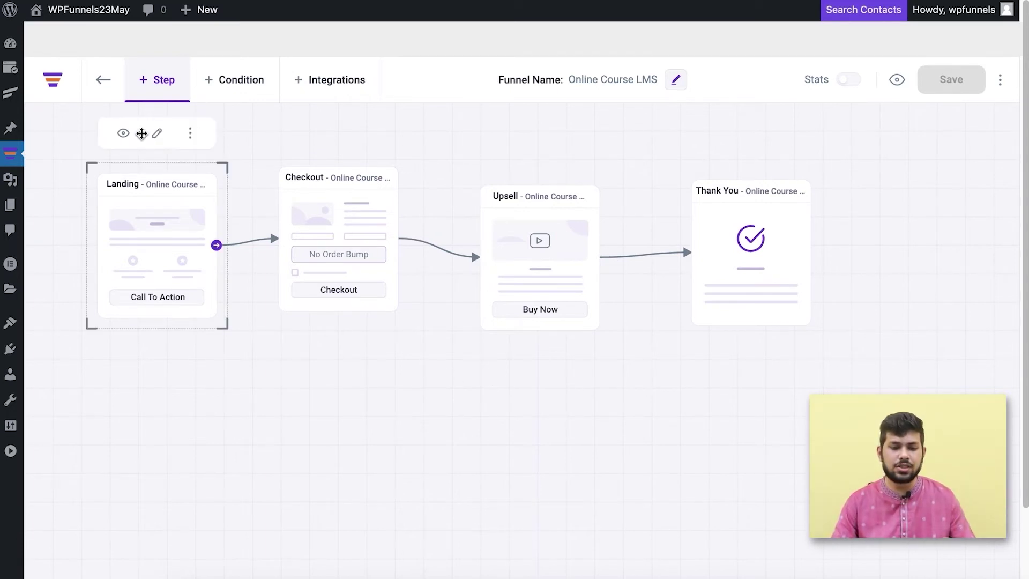
# - Preview the funnel's Landing page and look through its full layout
pyautogui.click(127, 133)
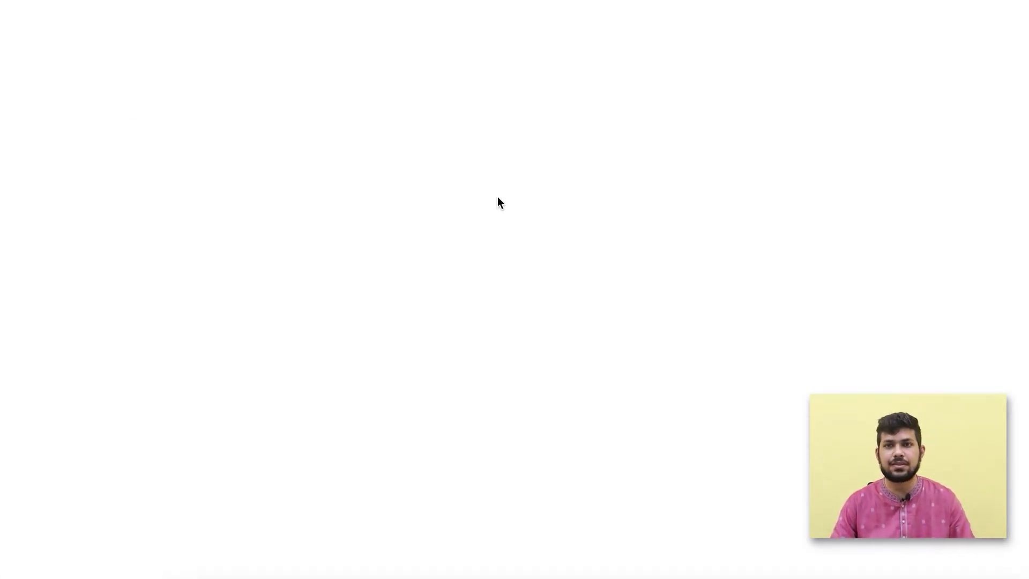
pyautogui.scroll(-10, 812, 338)
pyautogui.scroll(10, 803, 332)
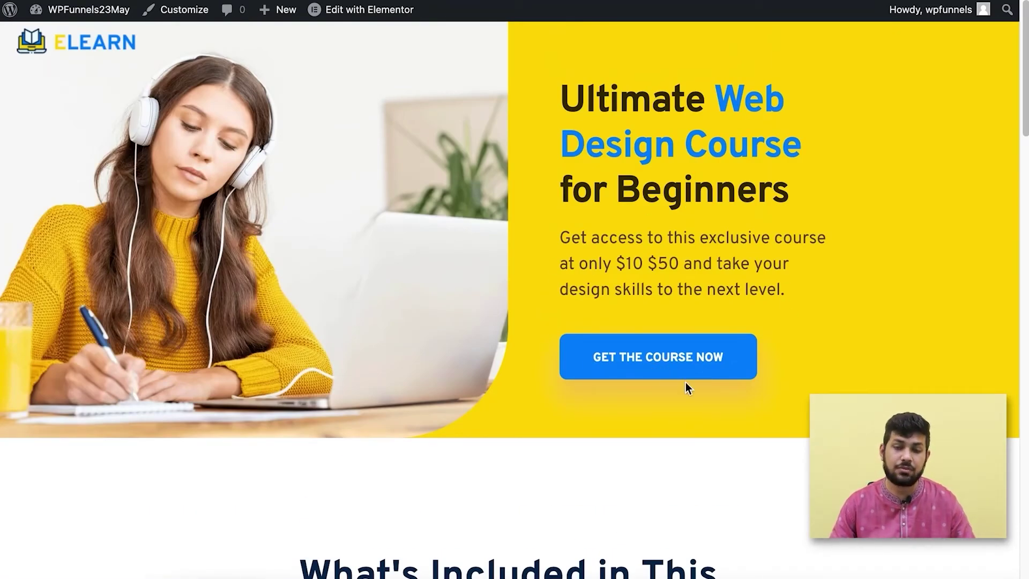
pyautogui.scroll(-10, 670, 379)
pyautogui.scroll(10, 652, 375)
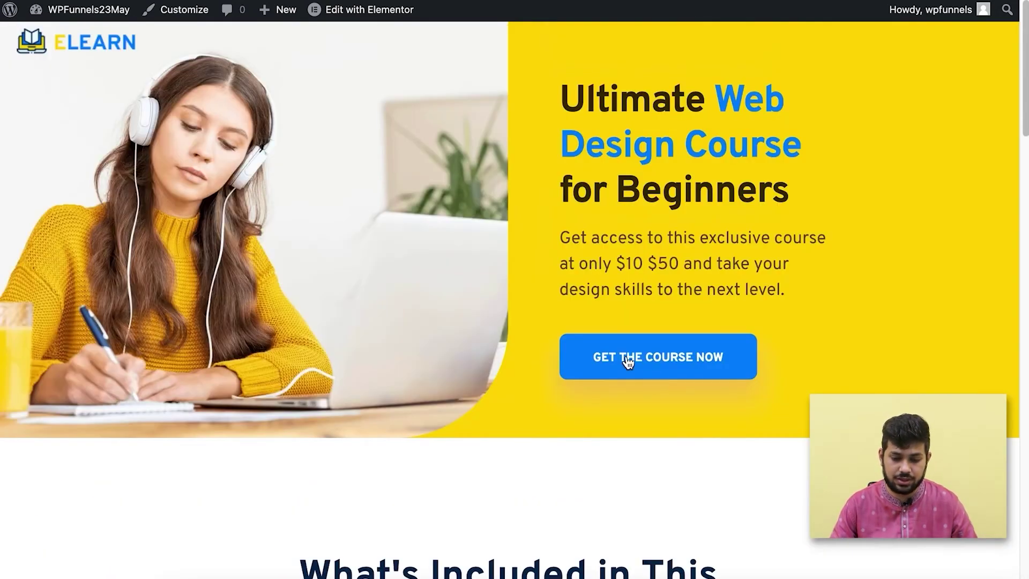
# - Proceed from the landing page's course button to the live checkout and examine the order review, course fees and refund policy
pyautogui.click(630, 363)
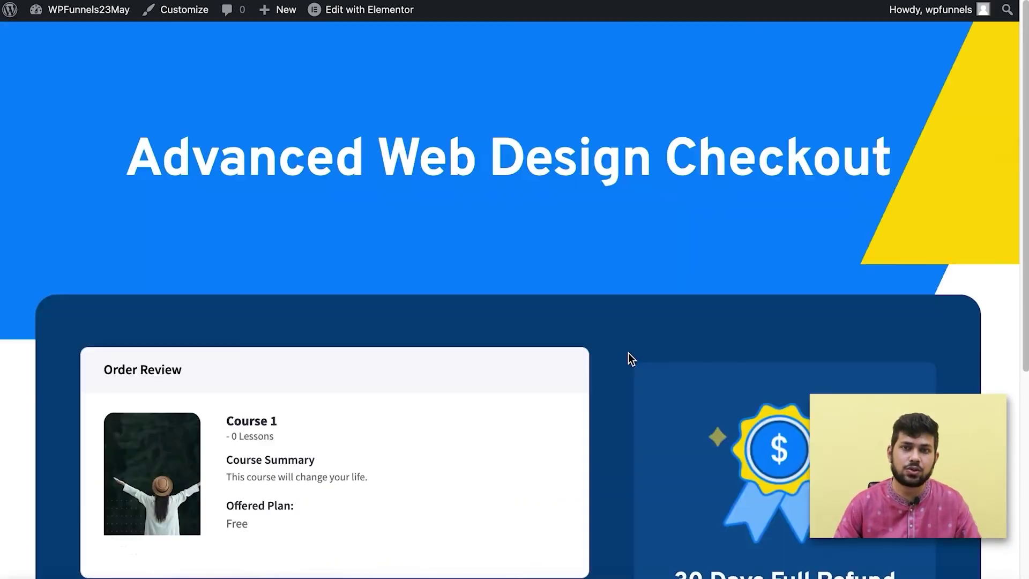
pyautogui.scroll(-6, 645, 338)
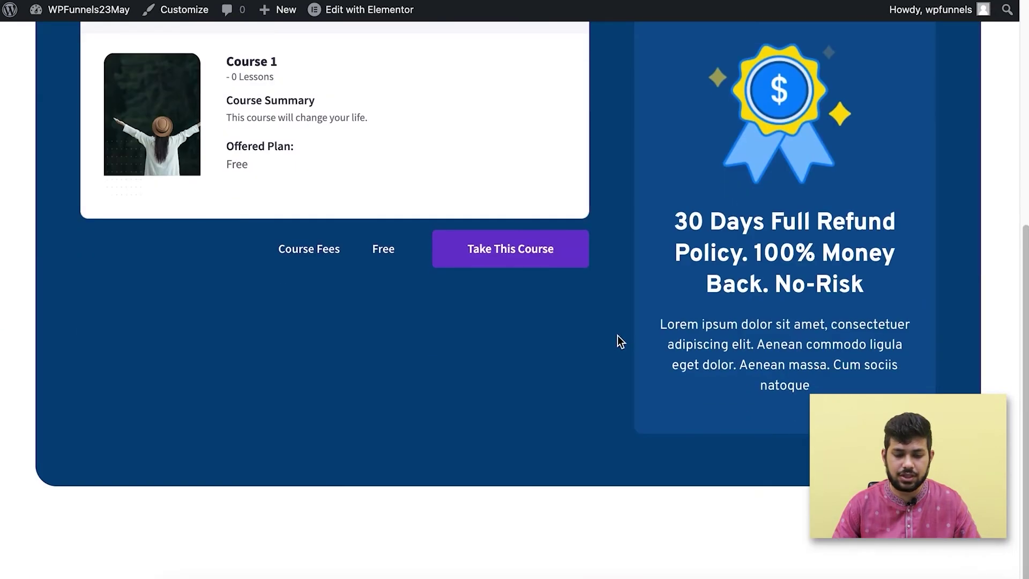
pyautogui.scroll(6, 616, 341)
pyautogui.scroll(-6, 349, 252)
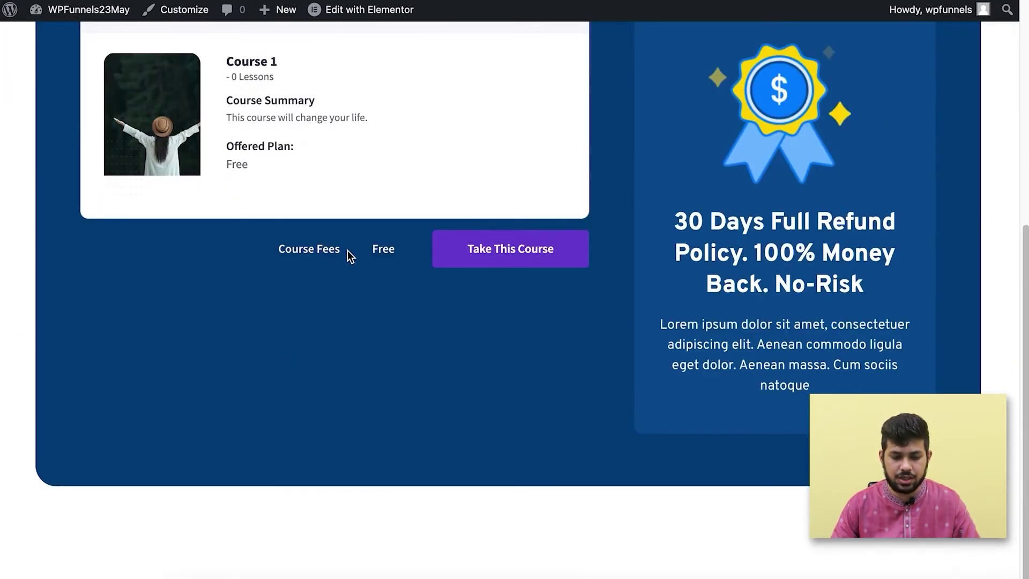
pyautogui.scroll(1, 357, 263)
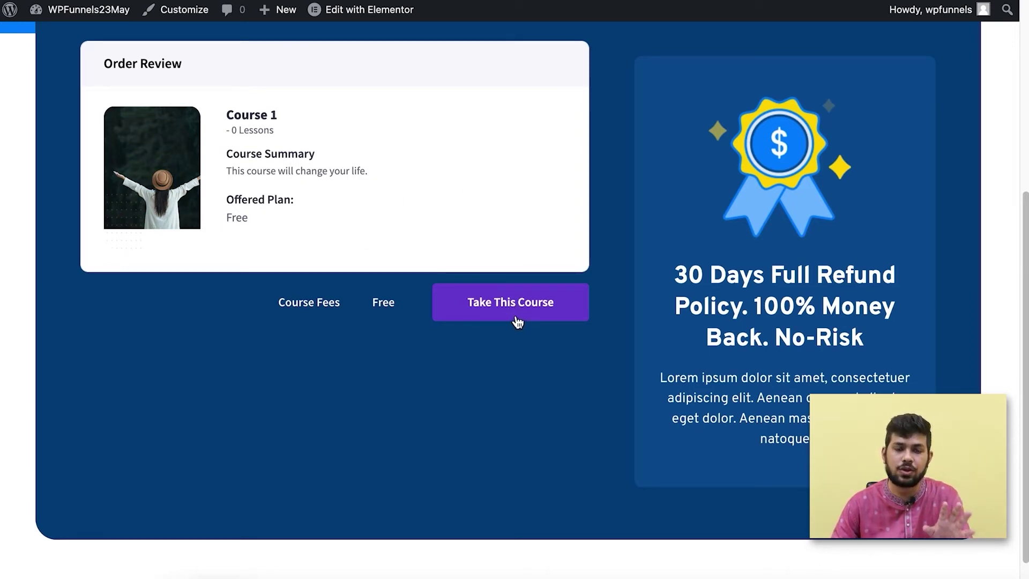
pyautogui.scroll(5, 484, 349)
pyautogui.scroll(-4, 485, 349)
pyautogui.scroll(-1, 484, 351)
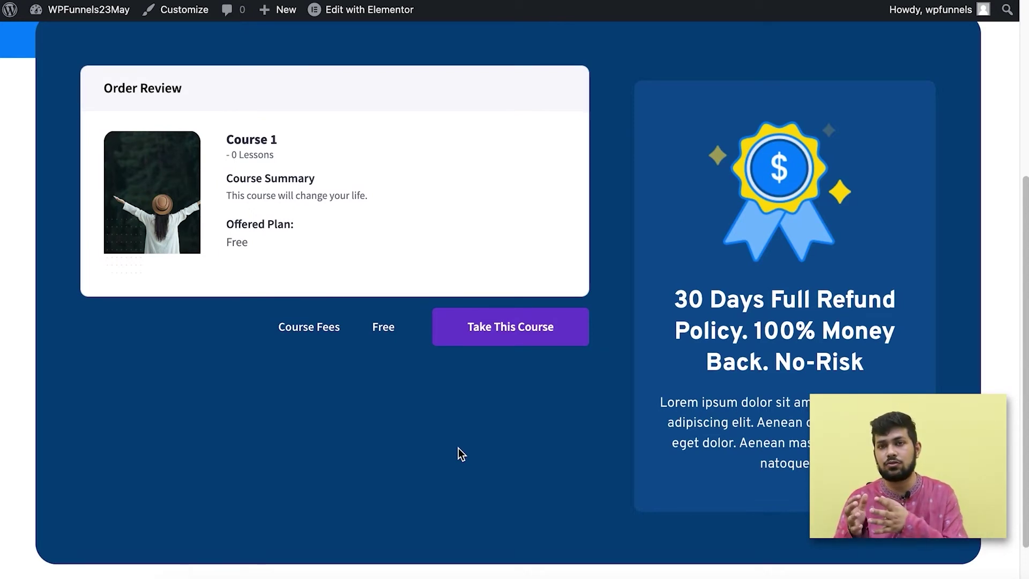
pyautogui.scroll(1, 458, 448)
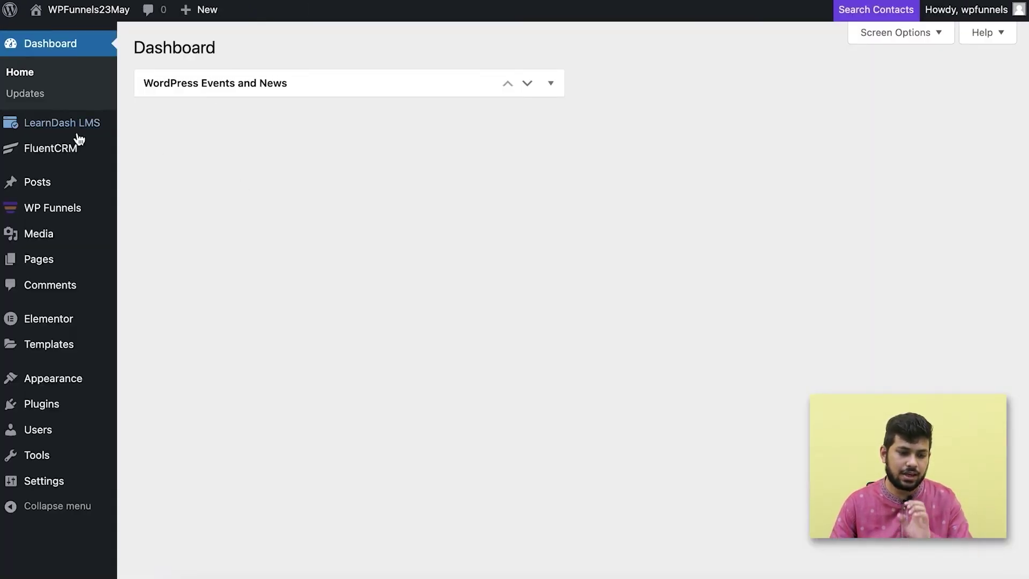
# - Open the LearnDash LMS settings from the WordPress dashboard and check the Login & Registration option in the general settings
pyautogui.moveTo(71, 129)
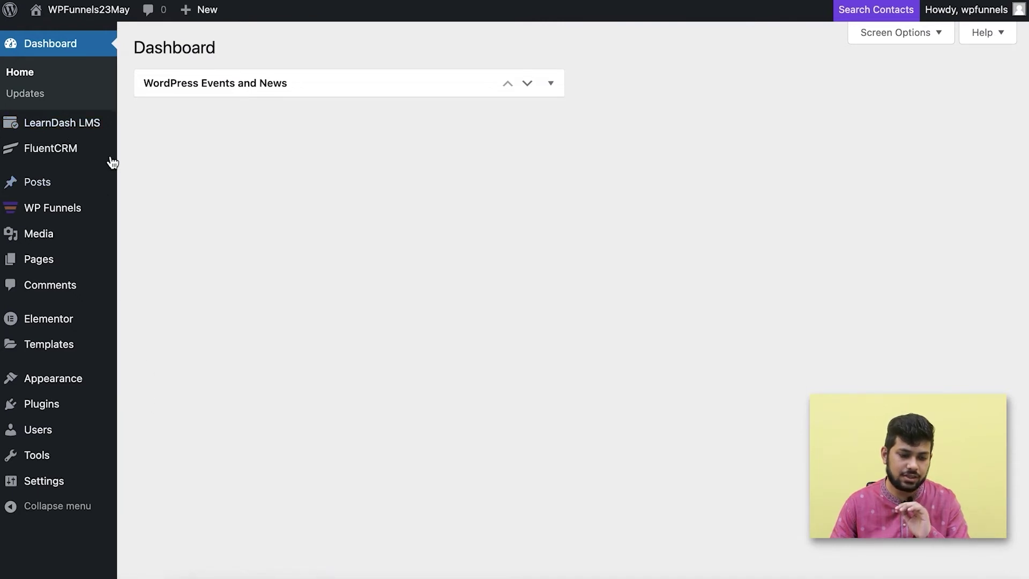
pyautogui.click(151, 371)
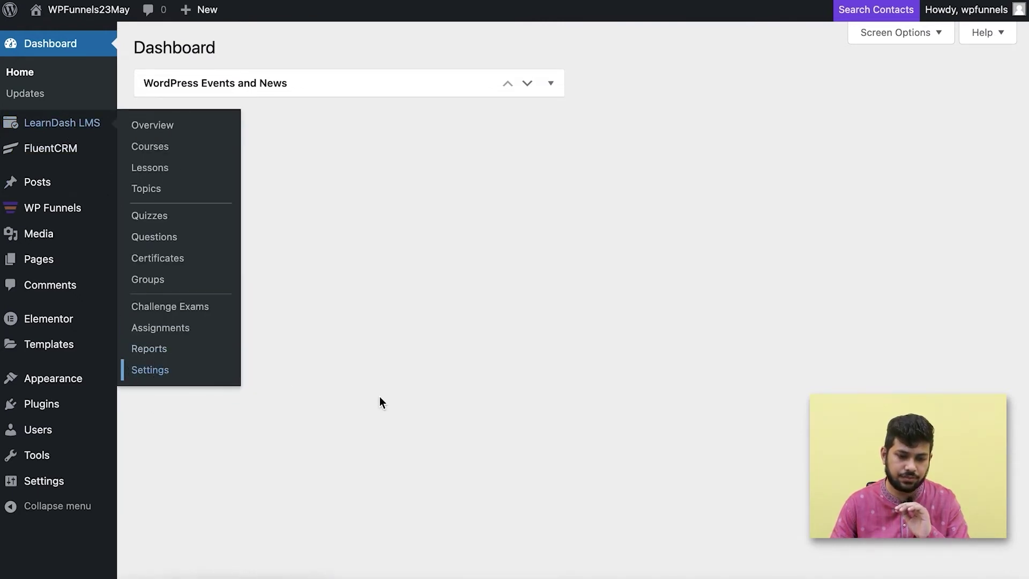
pyautogui.scroll(-1, 400, 322)
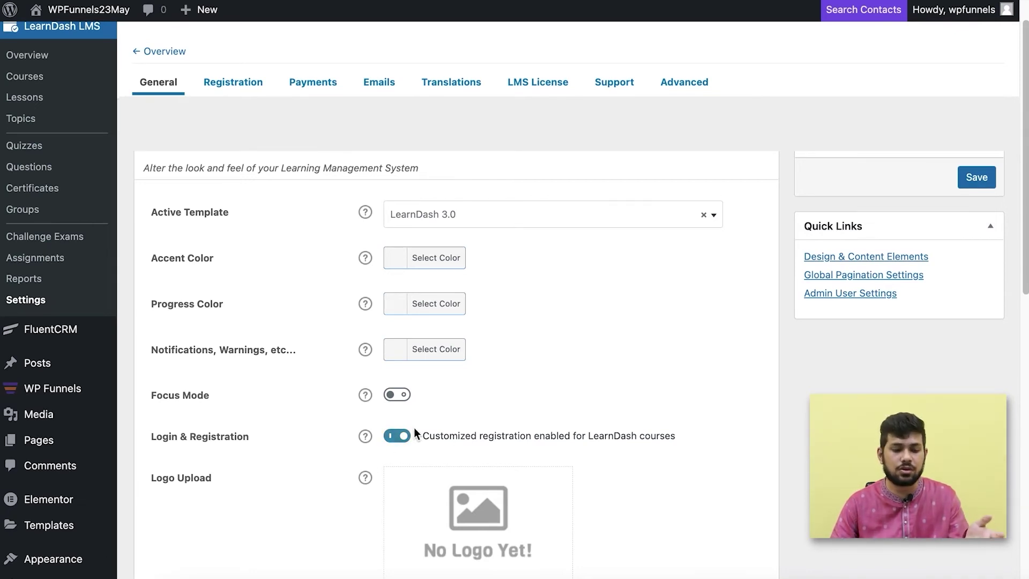
# - Open the WordPress general settings and check the Membership option that lets anyone register
pyautogui.scroll(-5, 310, 448)
pyautogui.moveTo(67, 499)
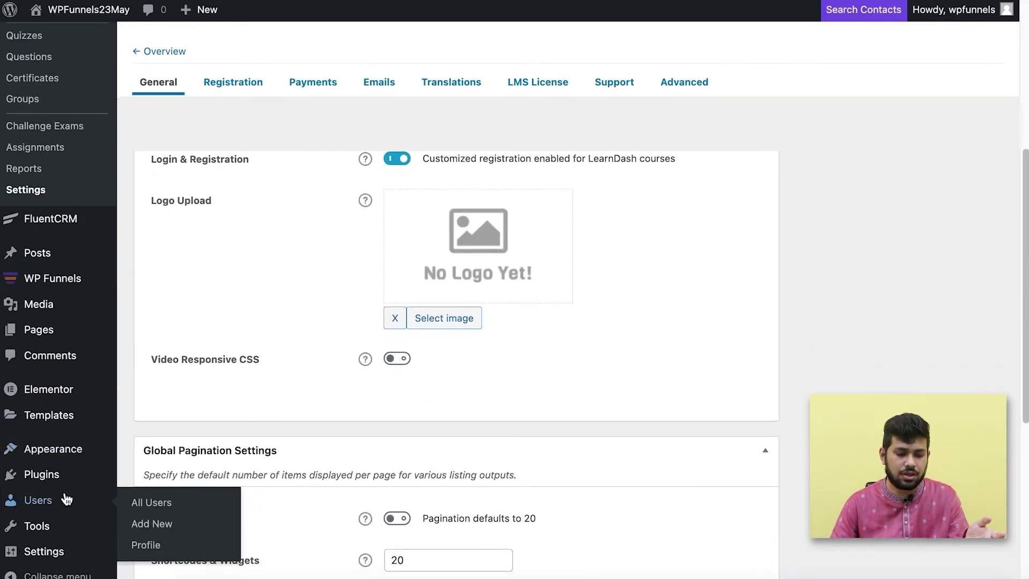
pyautogui.moveTo(64, 554)
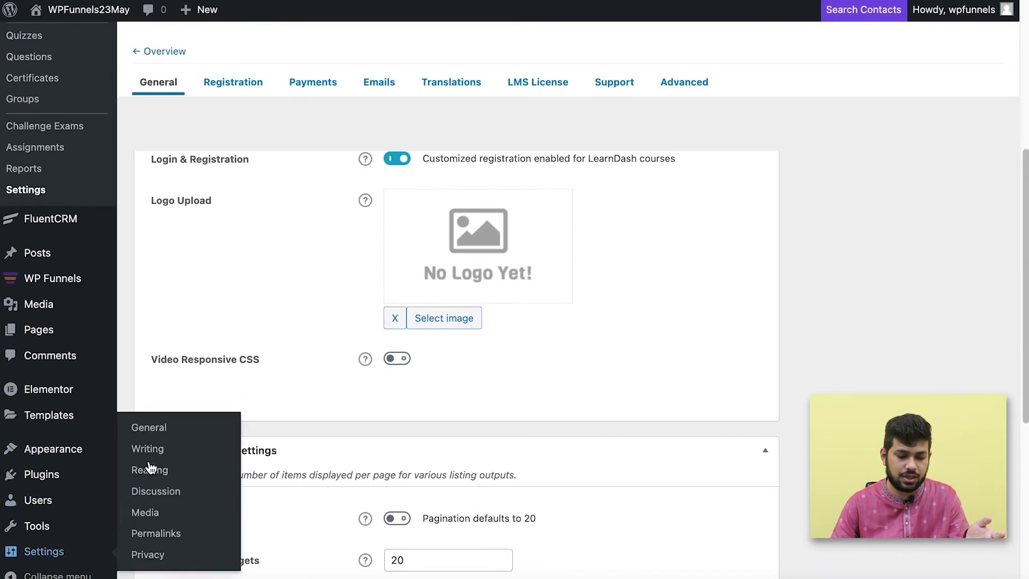
pyautogui.click(165, 435)
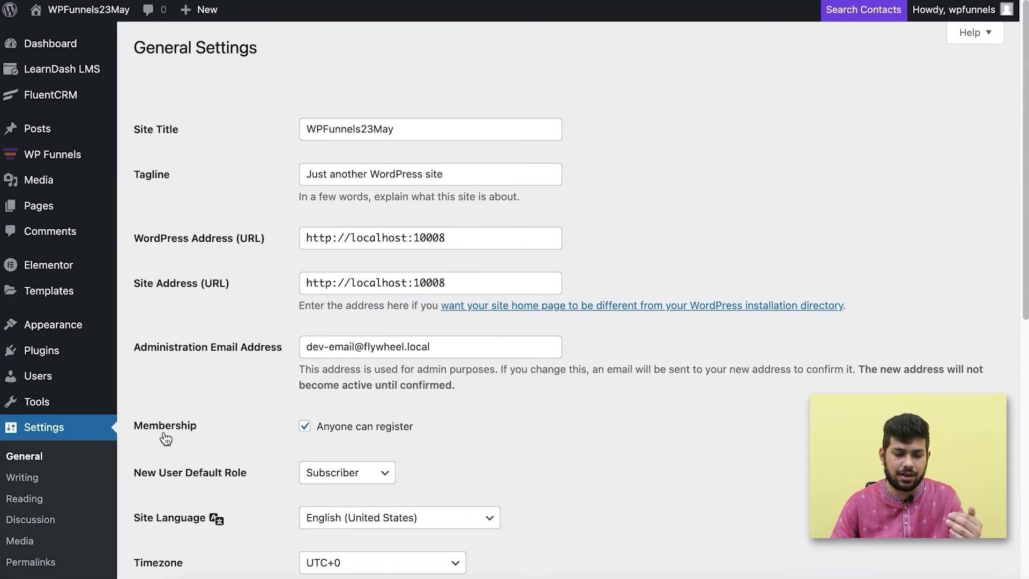
pyautogui.scroll(-2, 160, 423)
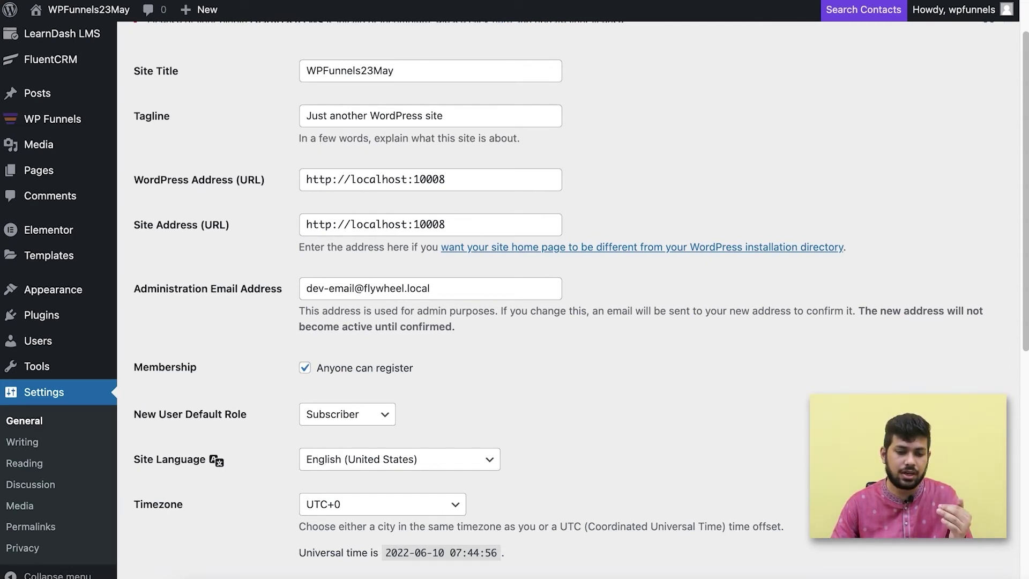
pyautogui.click(504, 8)
pyautogui.scroll(2, 472, 214)
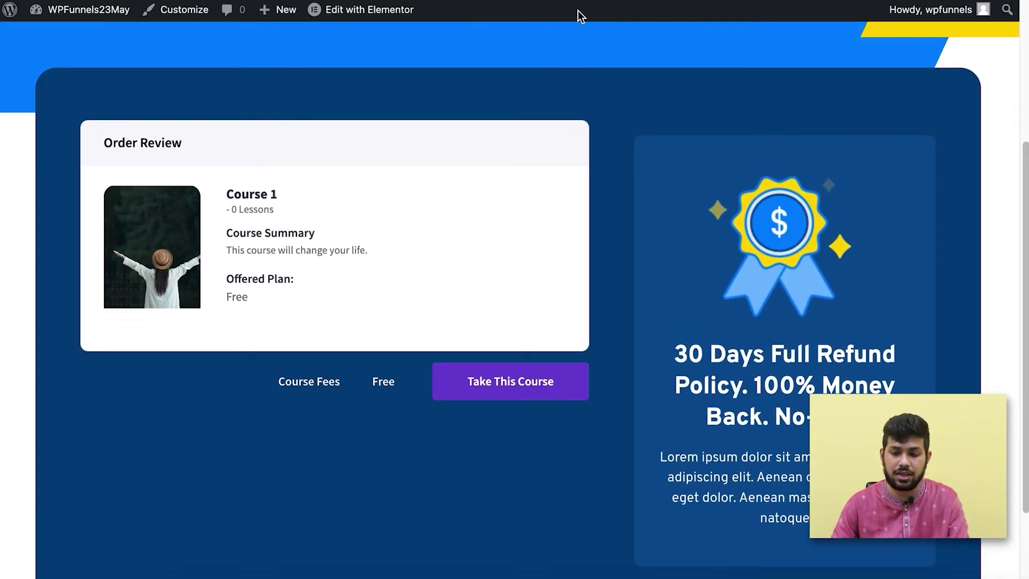
pyautogui.click(1022, 3)
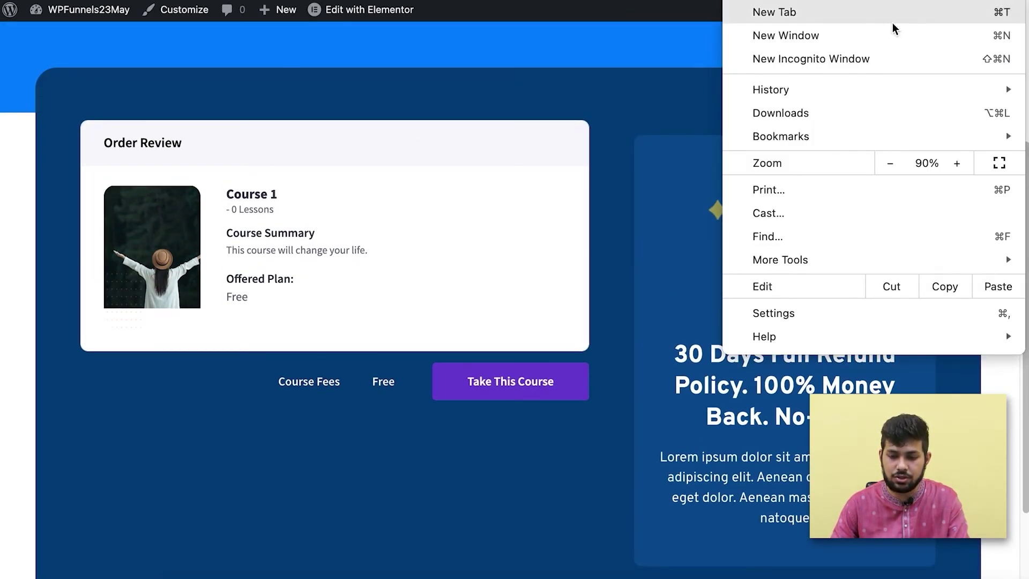
pyautogui.click(835, 58)
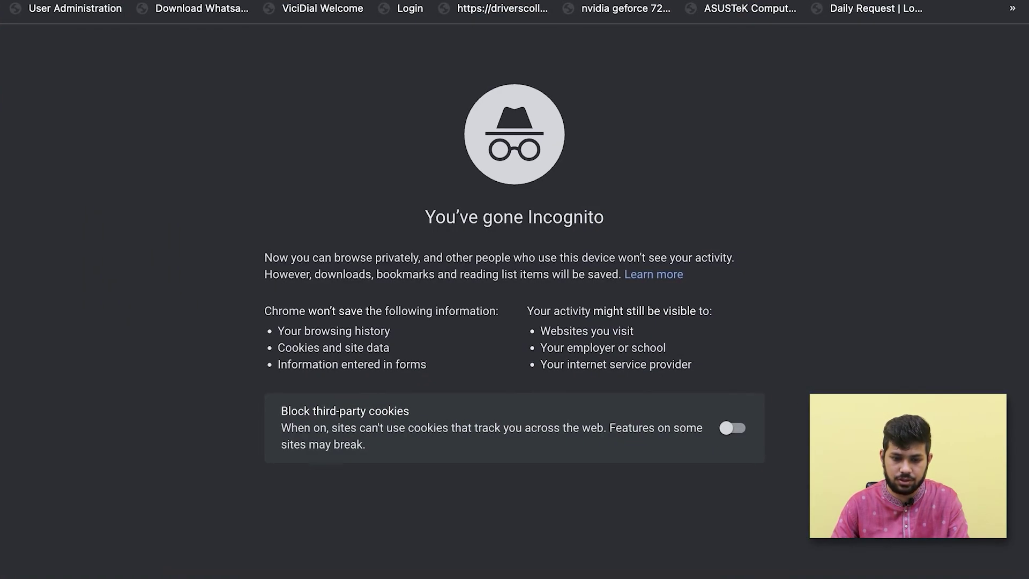
pyautogui.write('http://localhost:10008/funnel-online-course-lms-checkout-elementor/')
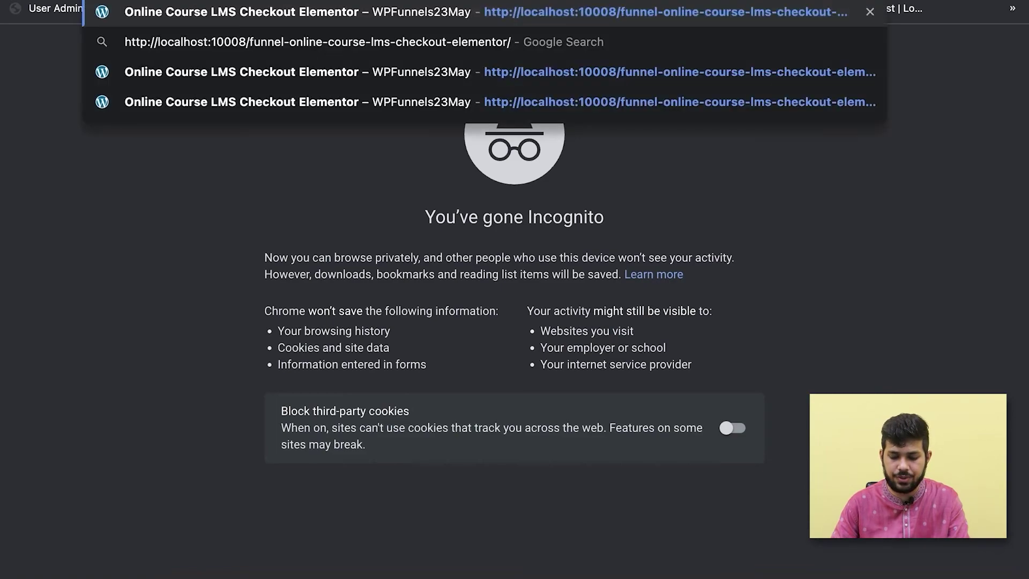
pyautogui.press('Return')
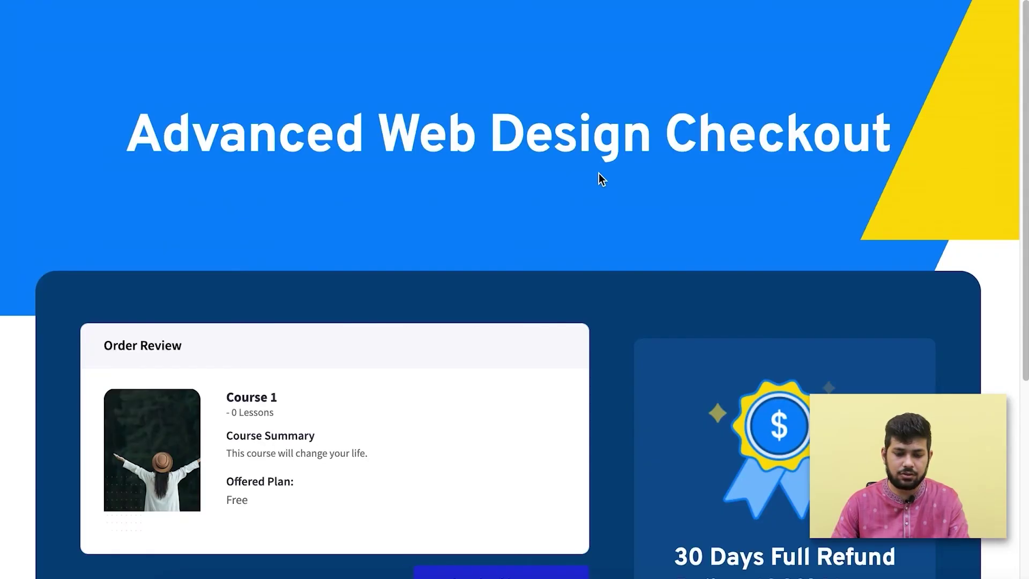
# - Review the order on the incognito checkout and try taking Course 1 as a logged-out visitor
pyautogui.scroll(-2, 595, 177)
pyautogui.scroll(-1, 455, 491)
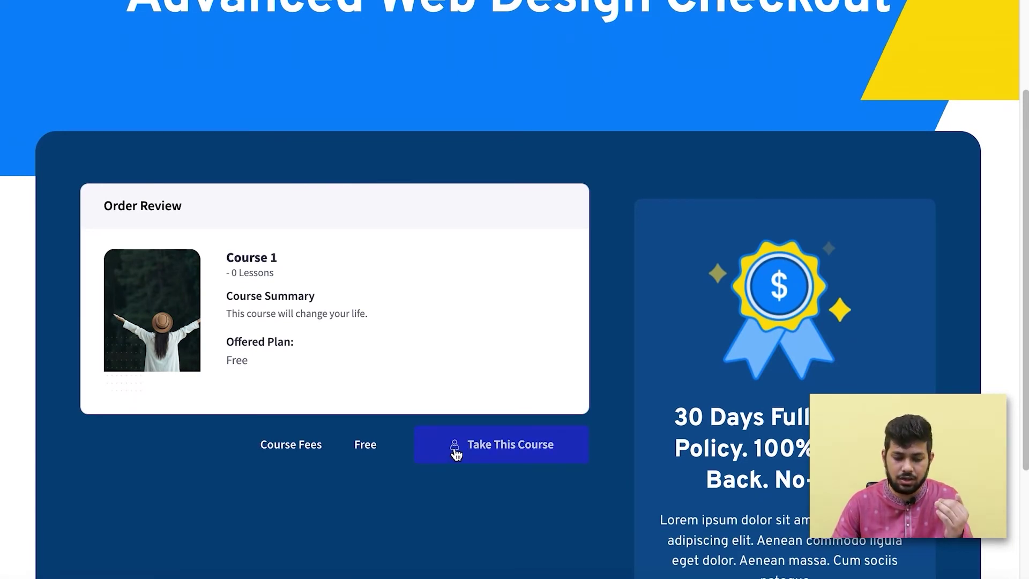
pyautogui.click(455, 454)
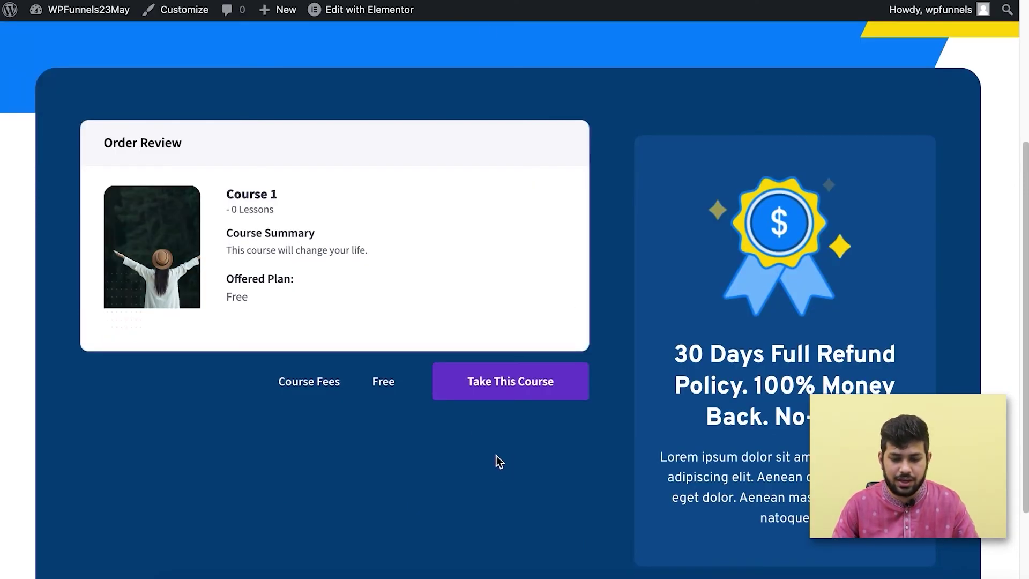
# - Take Course 1 from the logged-in checkout and look through the special course offer page that follows
pyautogui.click(507, 387)
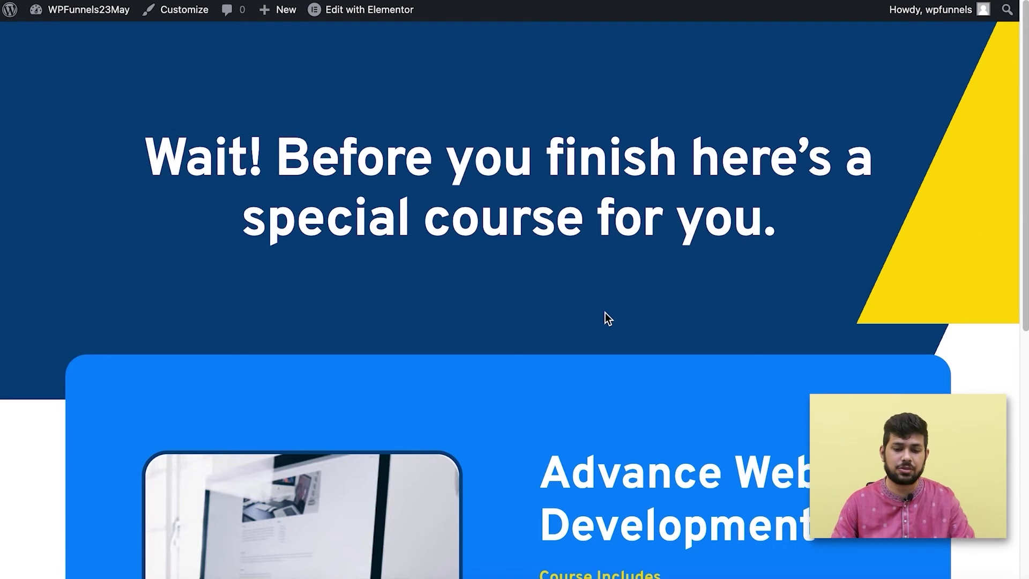
pyautogui.scroll(-6, 606, 313)
pyautogui.scroll(-3, 609, 316)
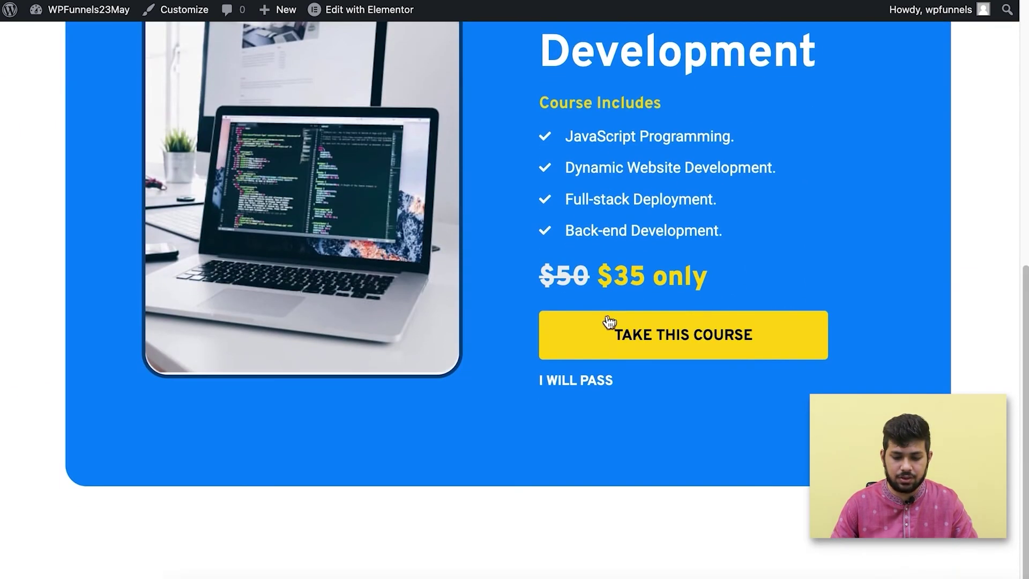
pyautogui.scroll(8, 388, 298)
pyautogui.scroll(-7, 712, 325)
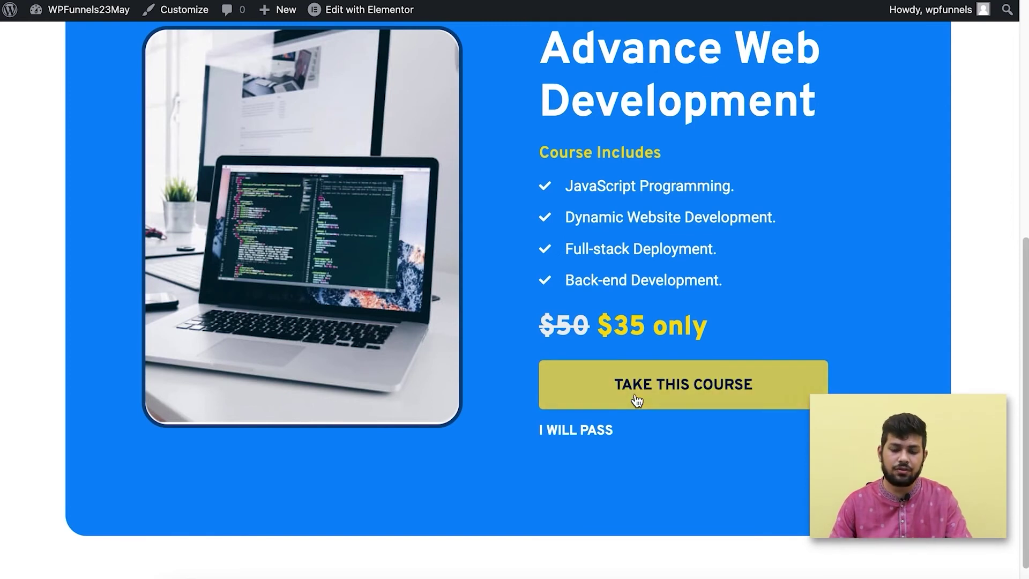
# - Accept the Advance Web Development offer with PayPal and log in to the sandbox account, dismissing the Bitwarden save-password offer
pyautogui.click(671, 397)
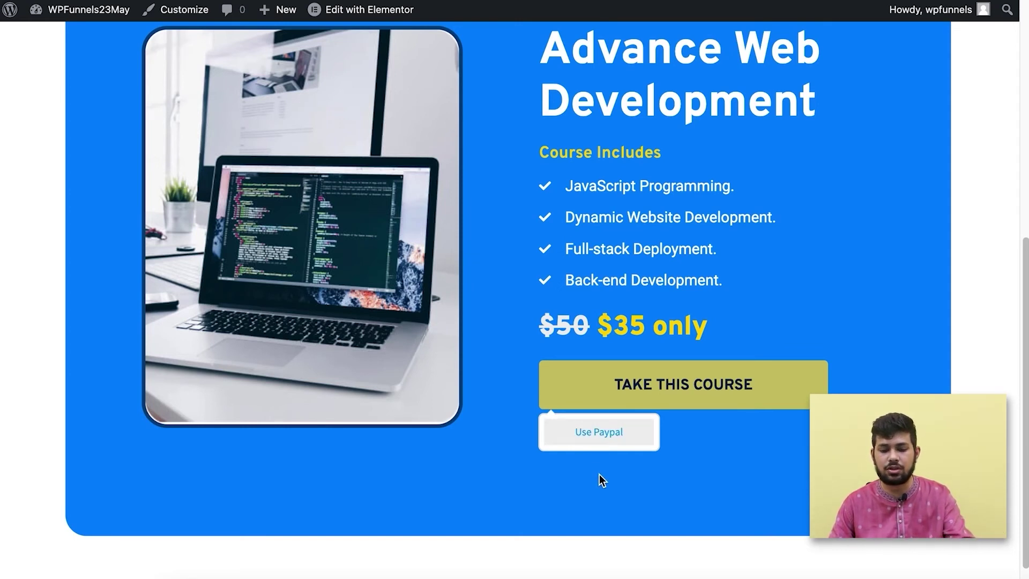
pyautogui.click(605, 433)
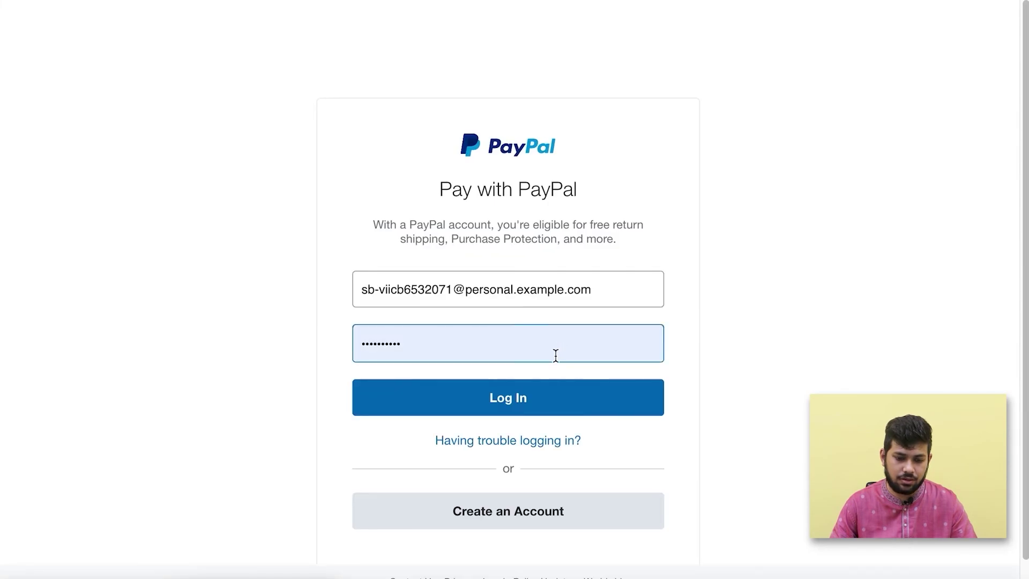
pyautogui.click(556, 298)
pyautogui.click(581, 352)
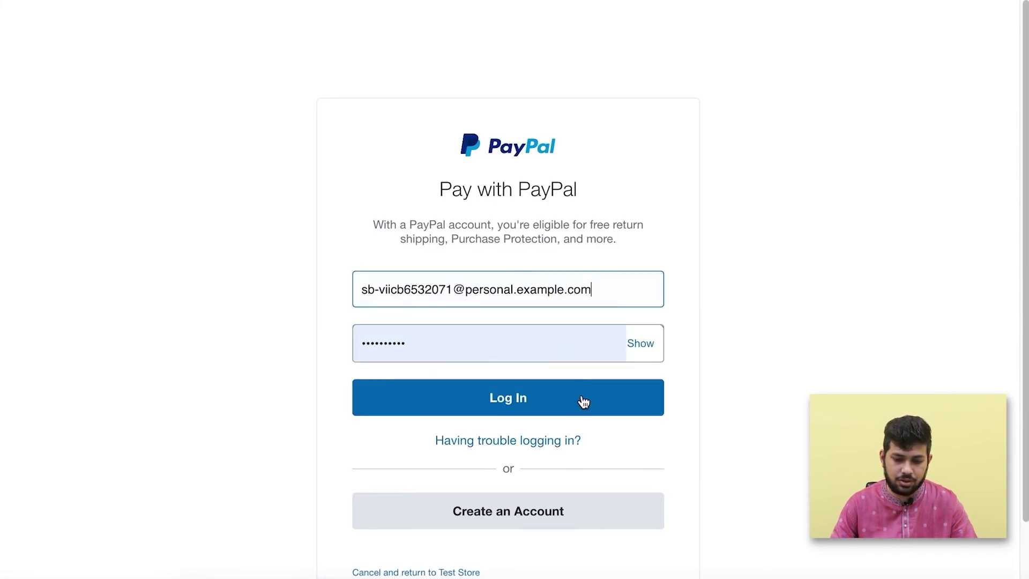
pyautogui.click(549, 407)
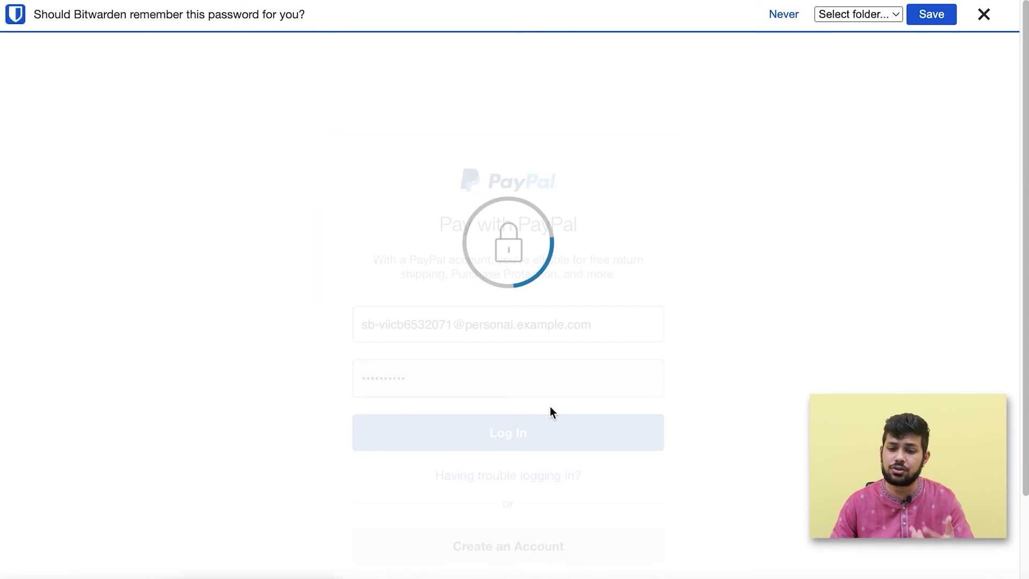
pyautogui.click(985, 14)
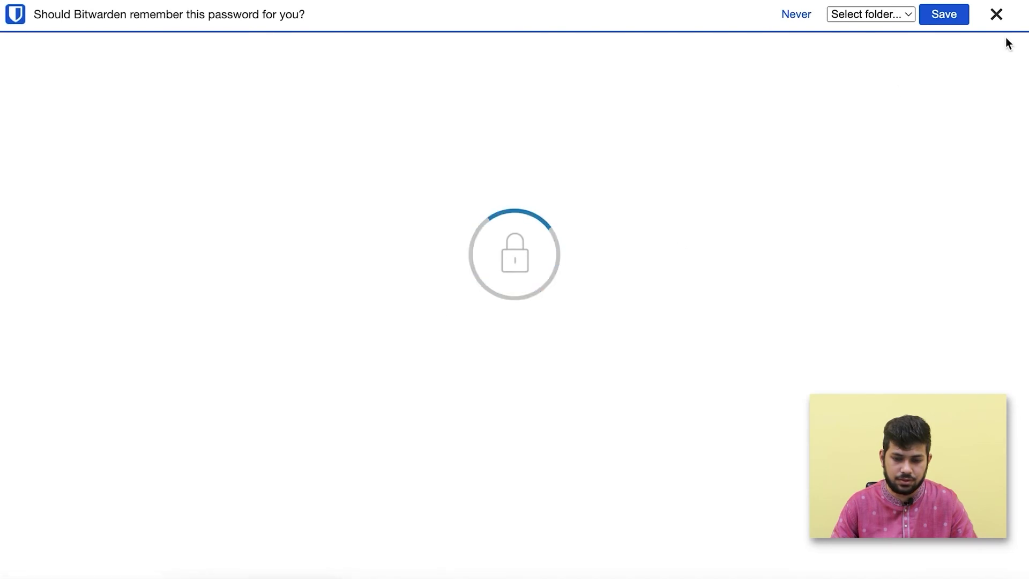
pyautogui.click(996, 14)
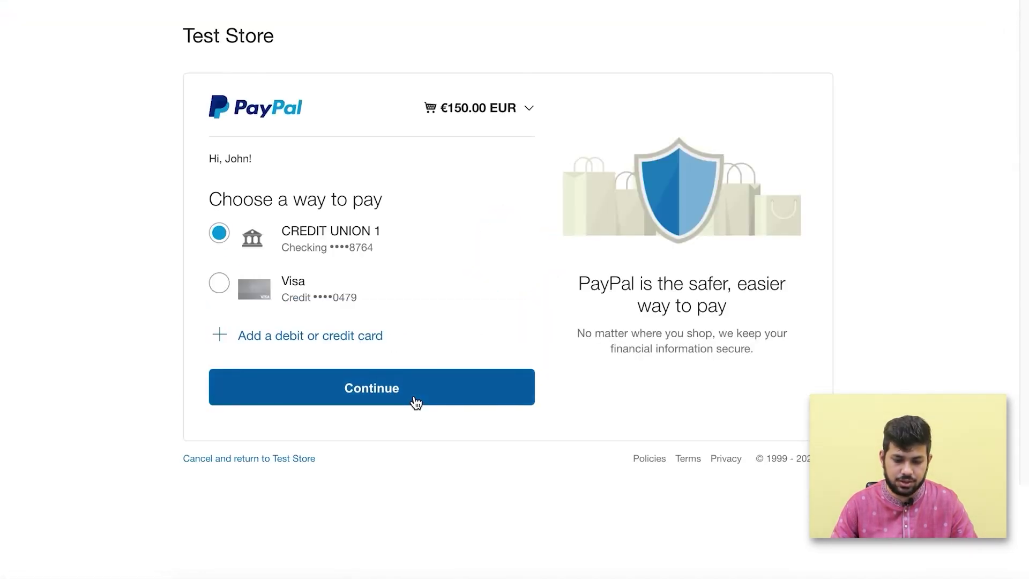
# - Continue with CREDIT UNION 1 as the payment method and agree to the PayPal subscription
pyautogui.click(416, 402)
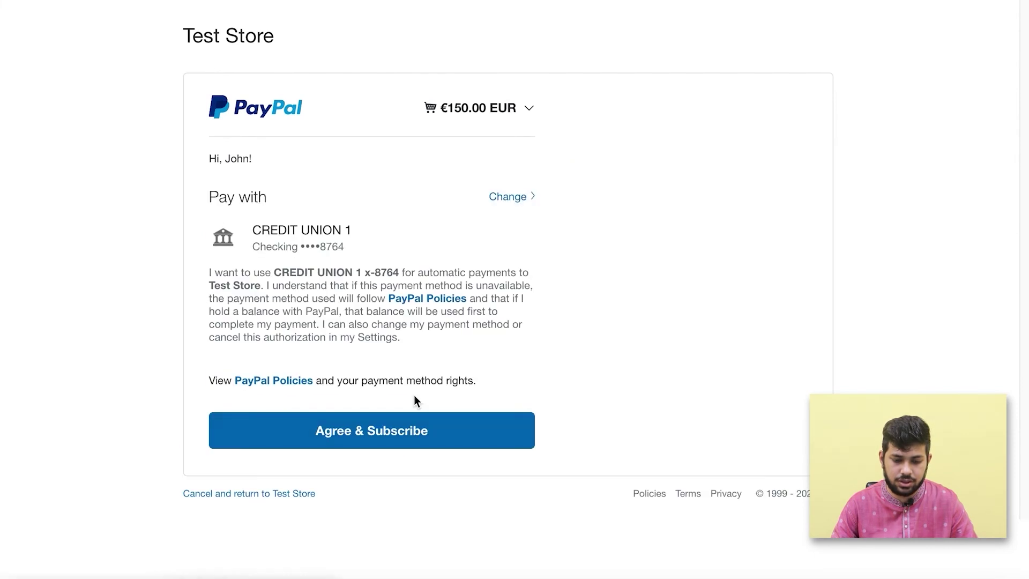
pyautogui.click(407, 436)
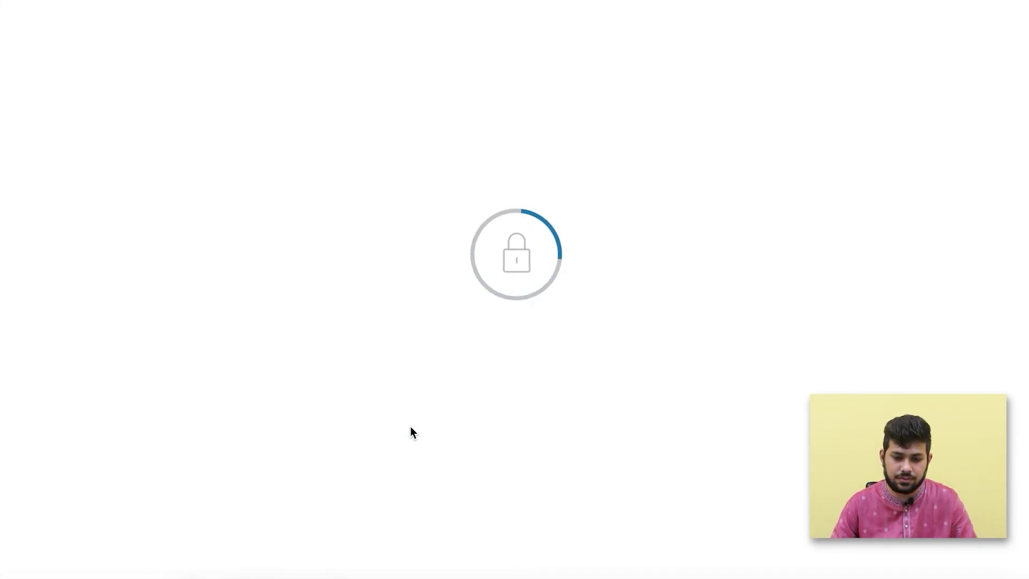
# - Return from the PayPal confirmation to the merchant and examine the order details on the Thank You page
pyautogui.scroll(-5, 561, 426)
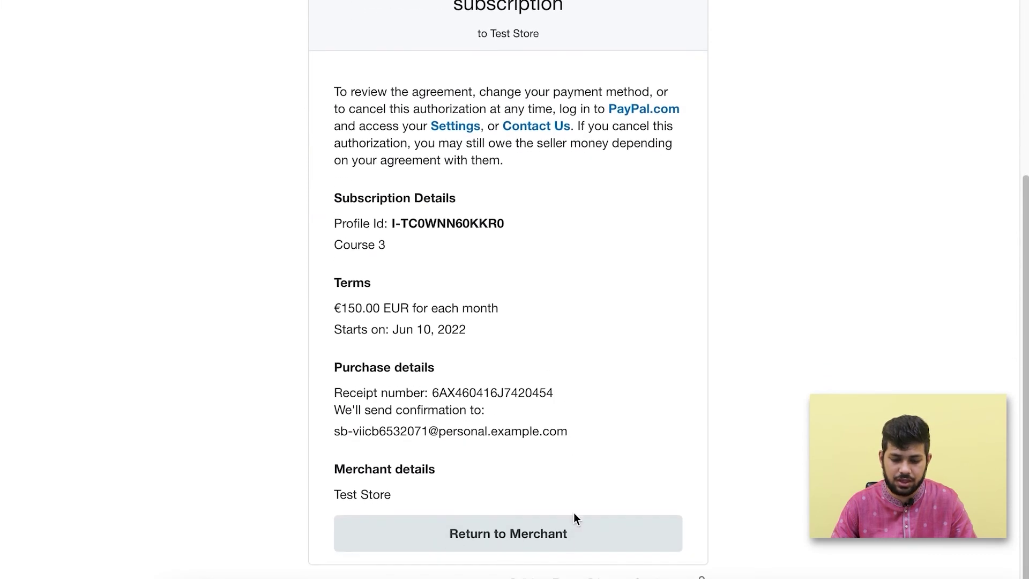
pyautogui.click(545, 536)
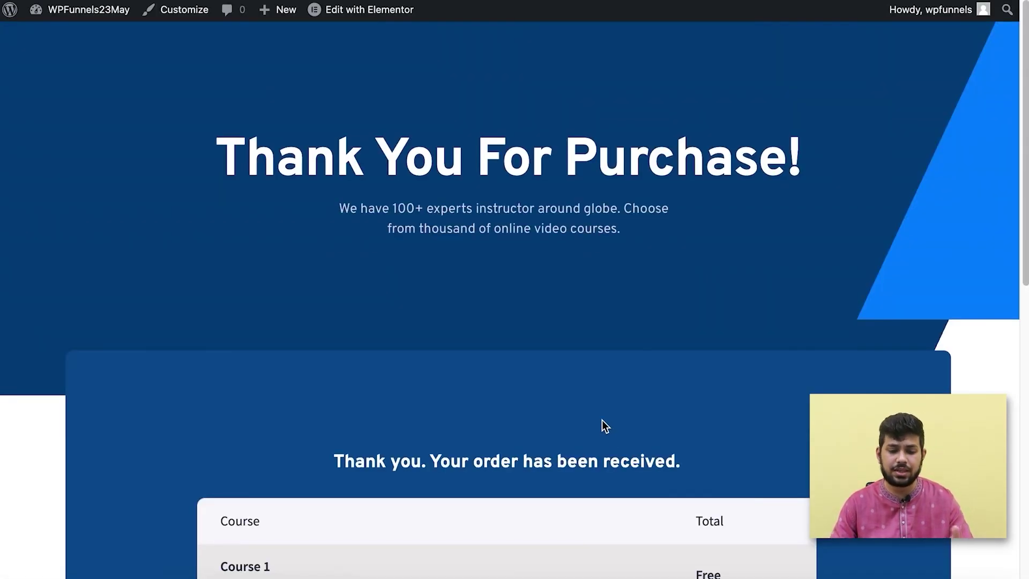
pyautogui.scroll(-7, 602, 421)
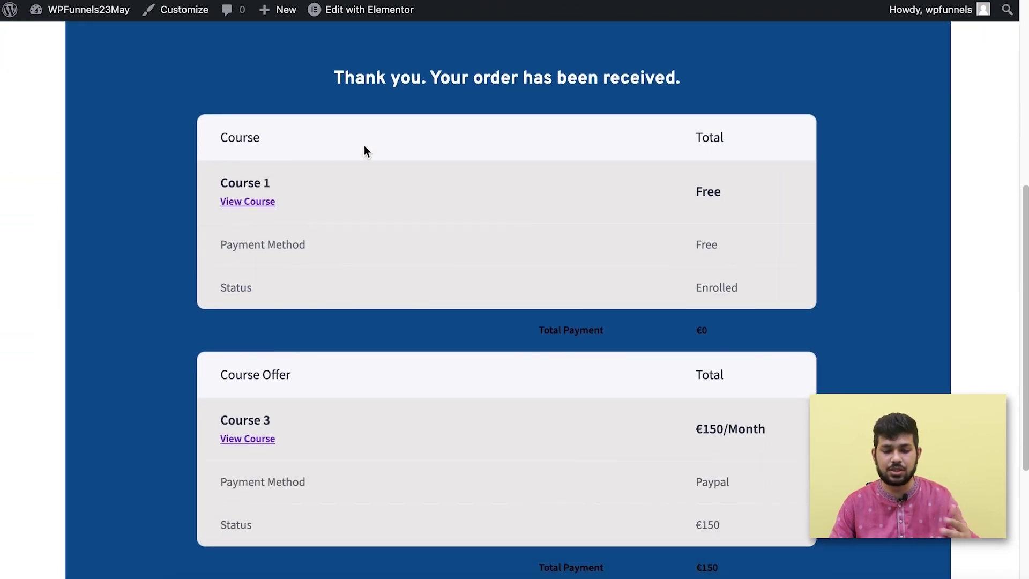